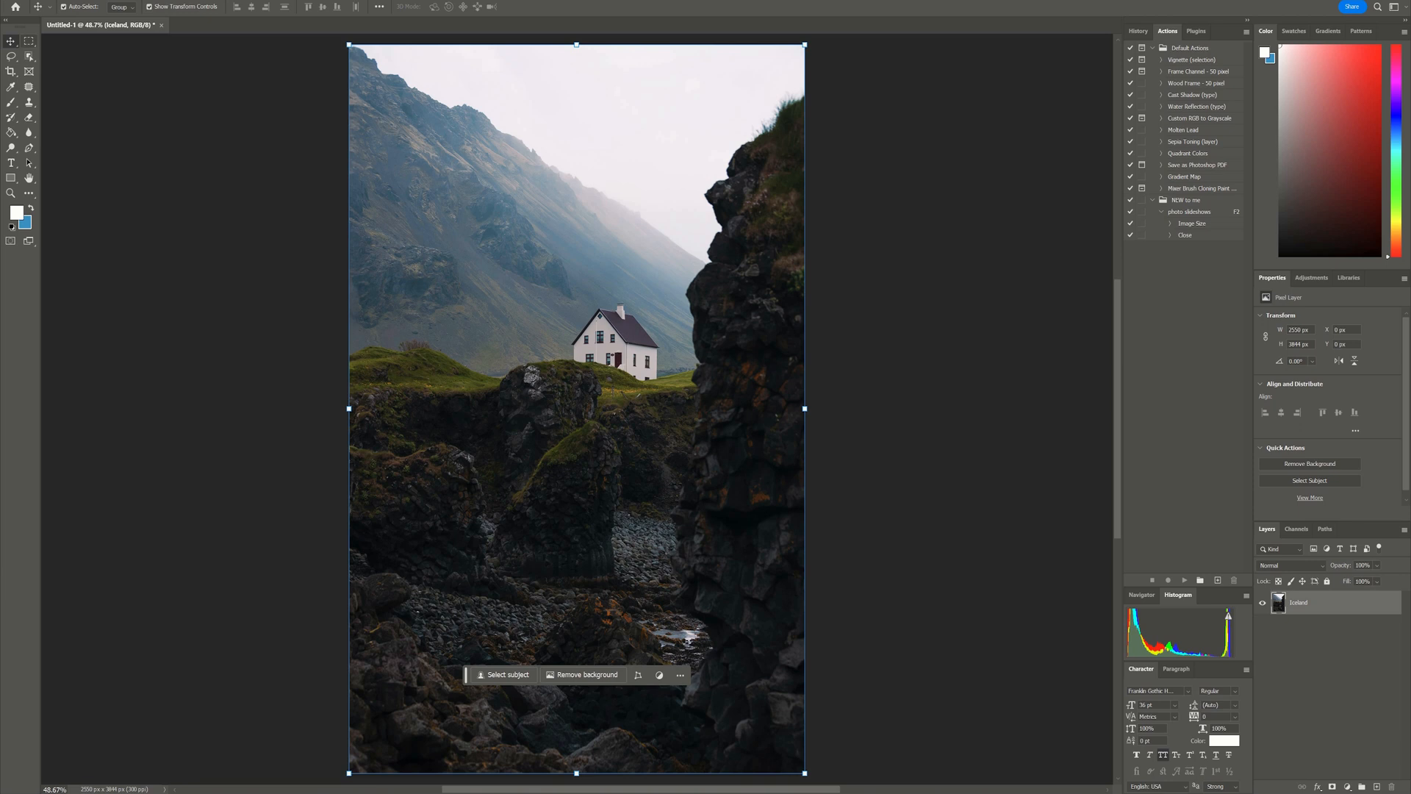
Select a rectangle over the sky and mountain from the photo's upper-left corner and generate an "airplane" in it.
key("m")
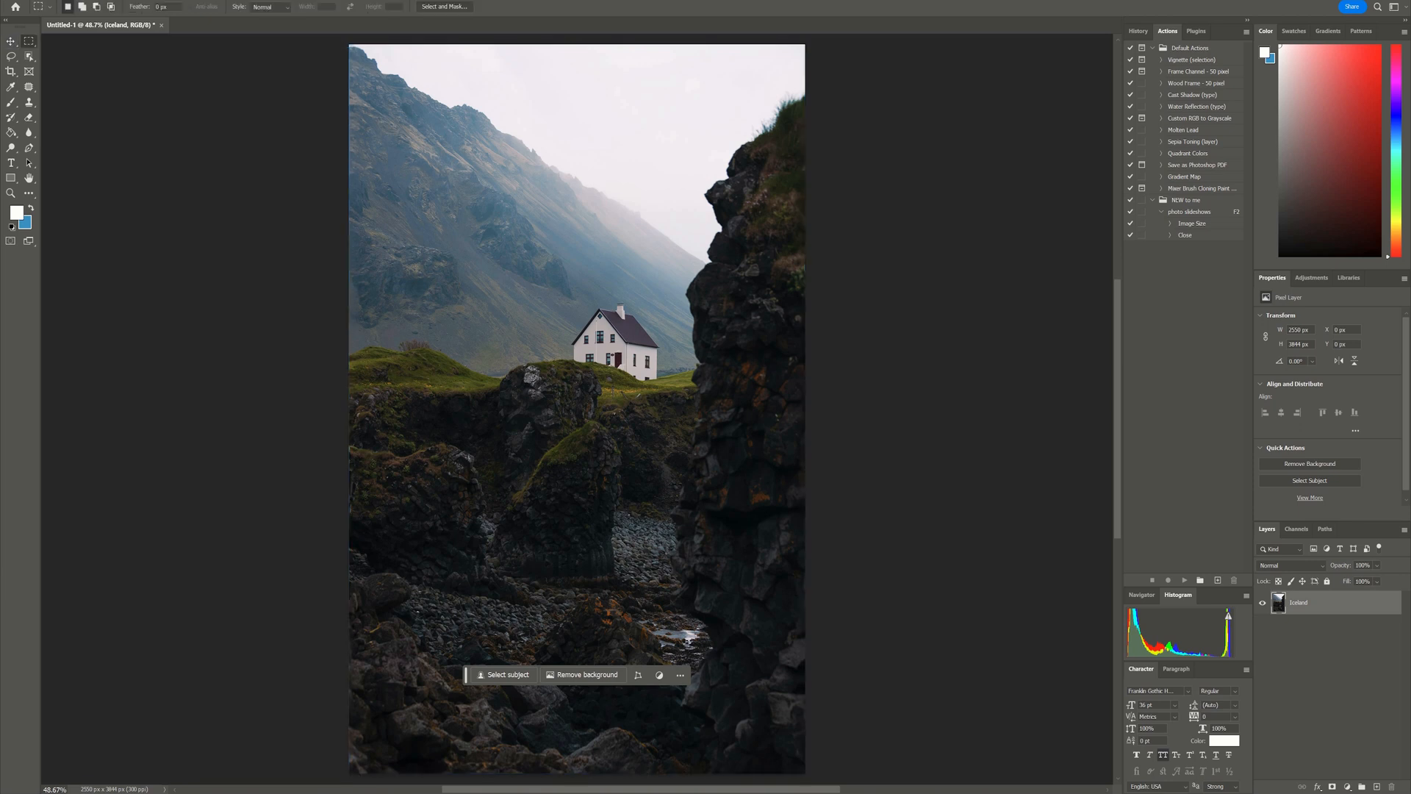
left_click_drag(349, 45, 698, 255)
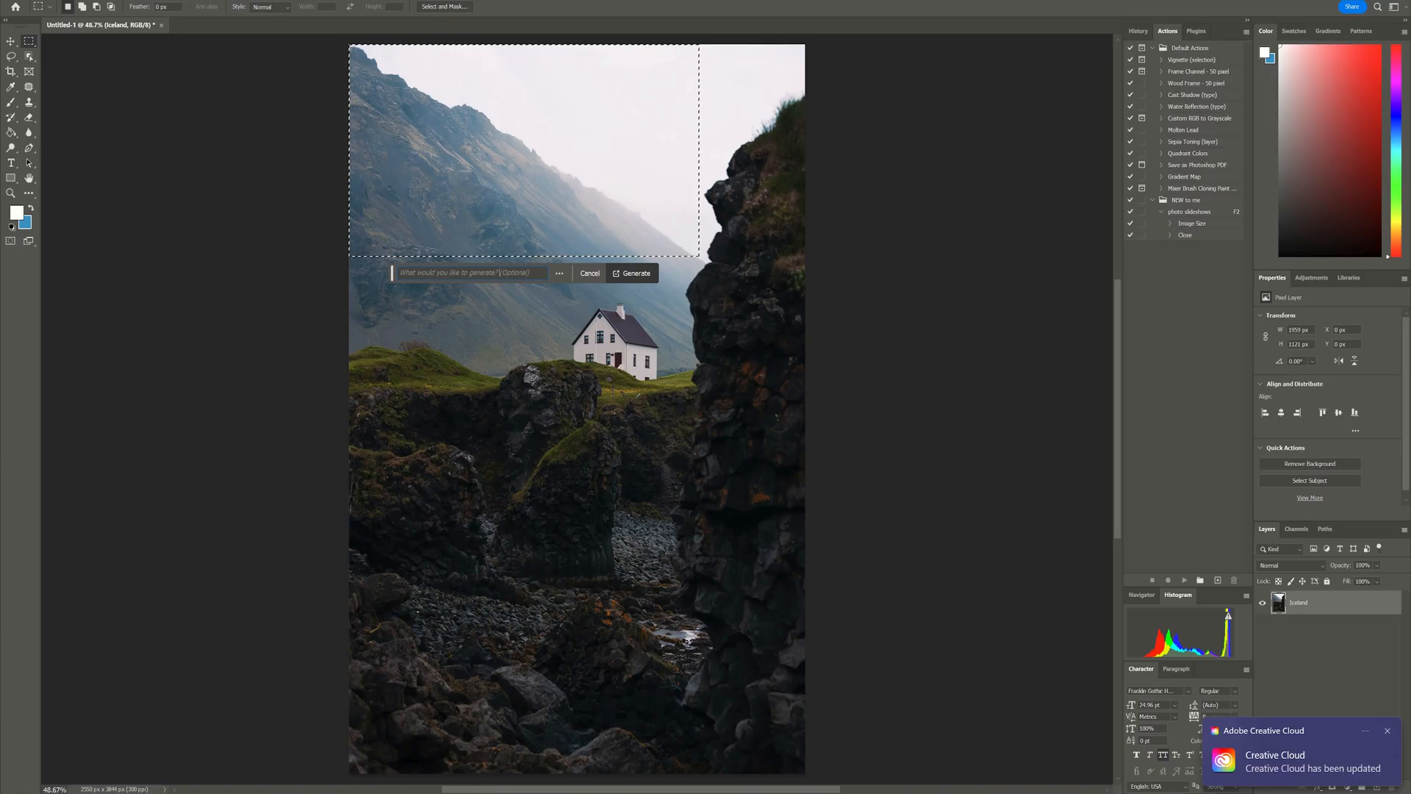
type("plane")
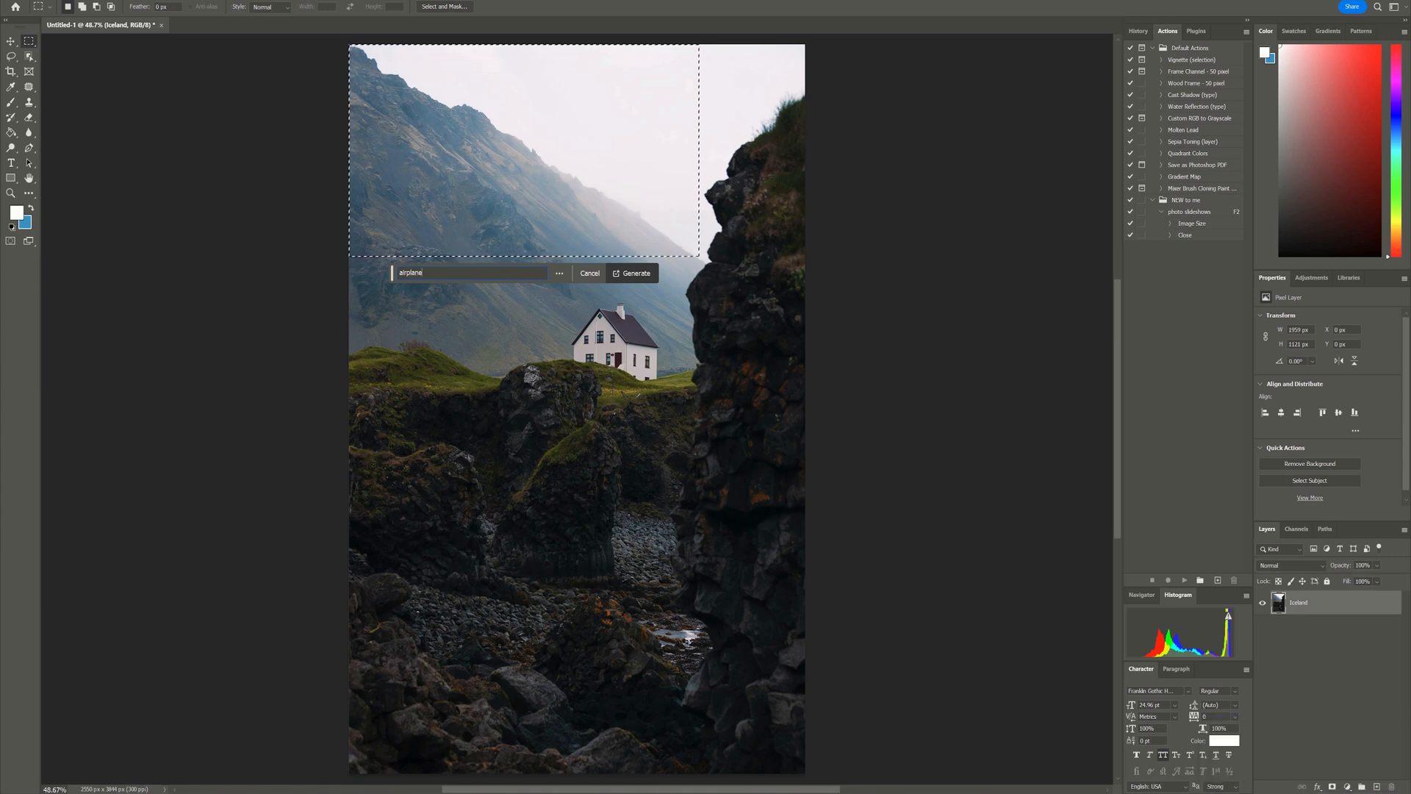
key("Return")
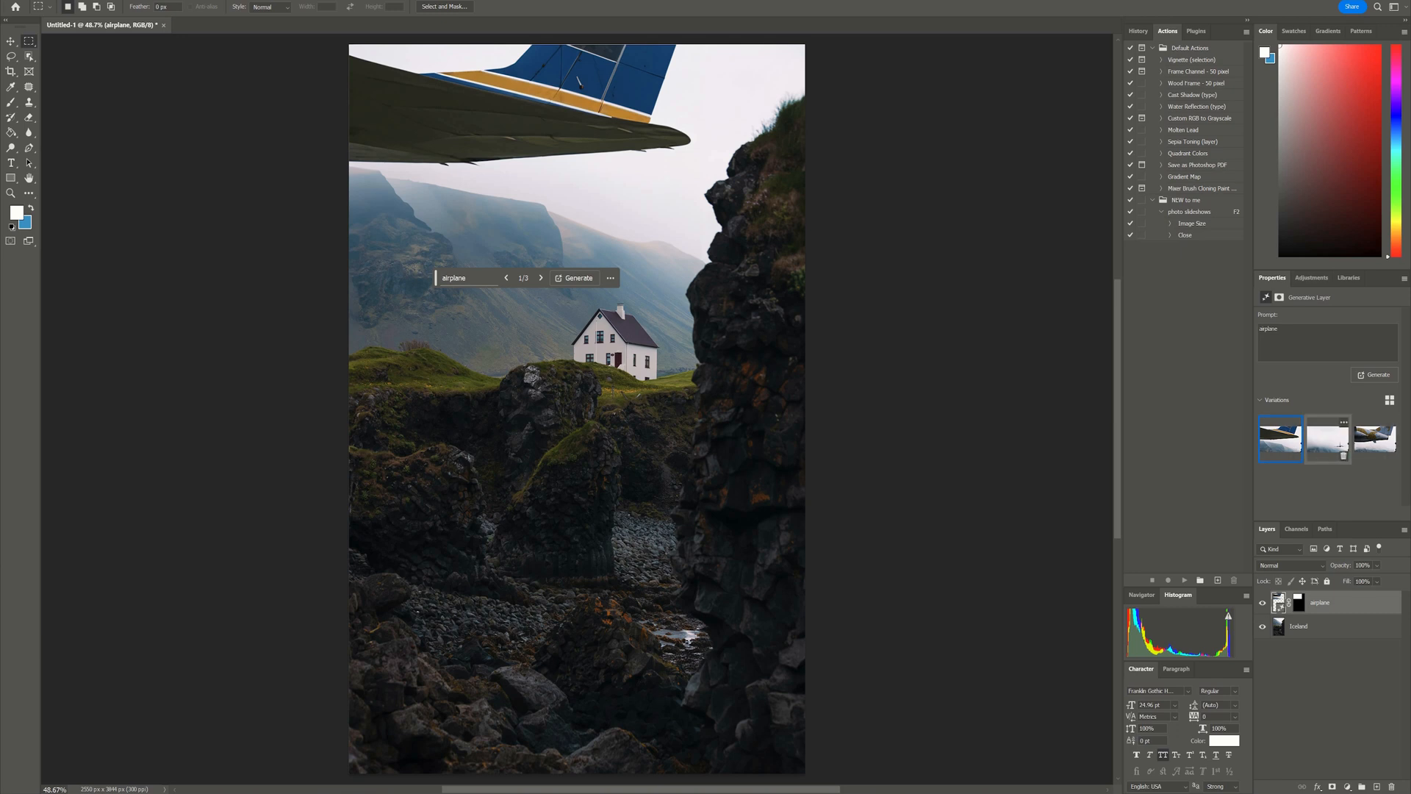
Compare the airplane variations and generate another set from the same prompt.
left_click(1372, 439)
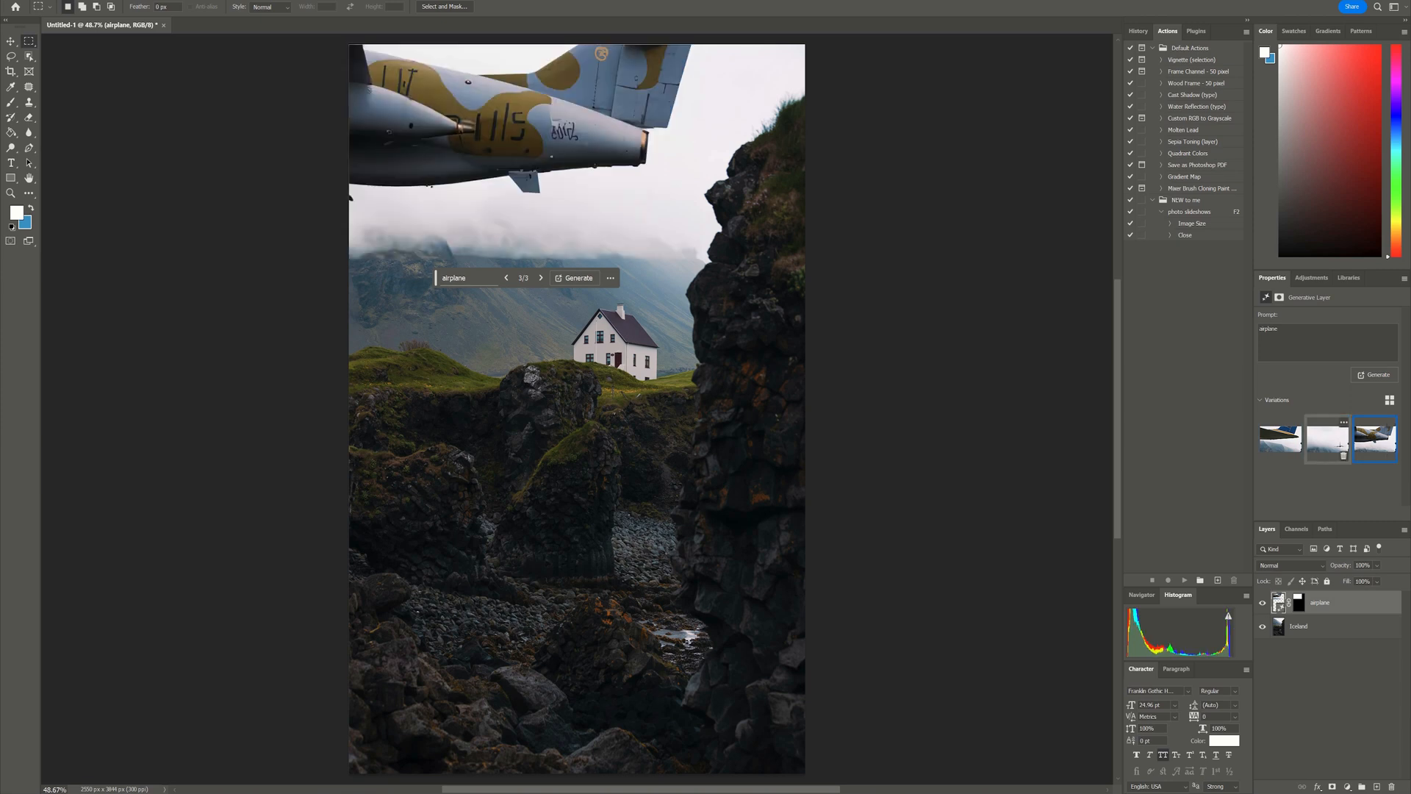
left_click(1340, 445)
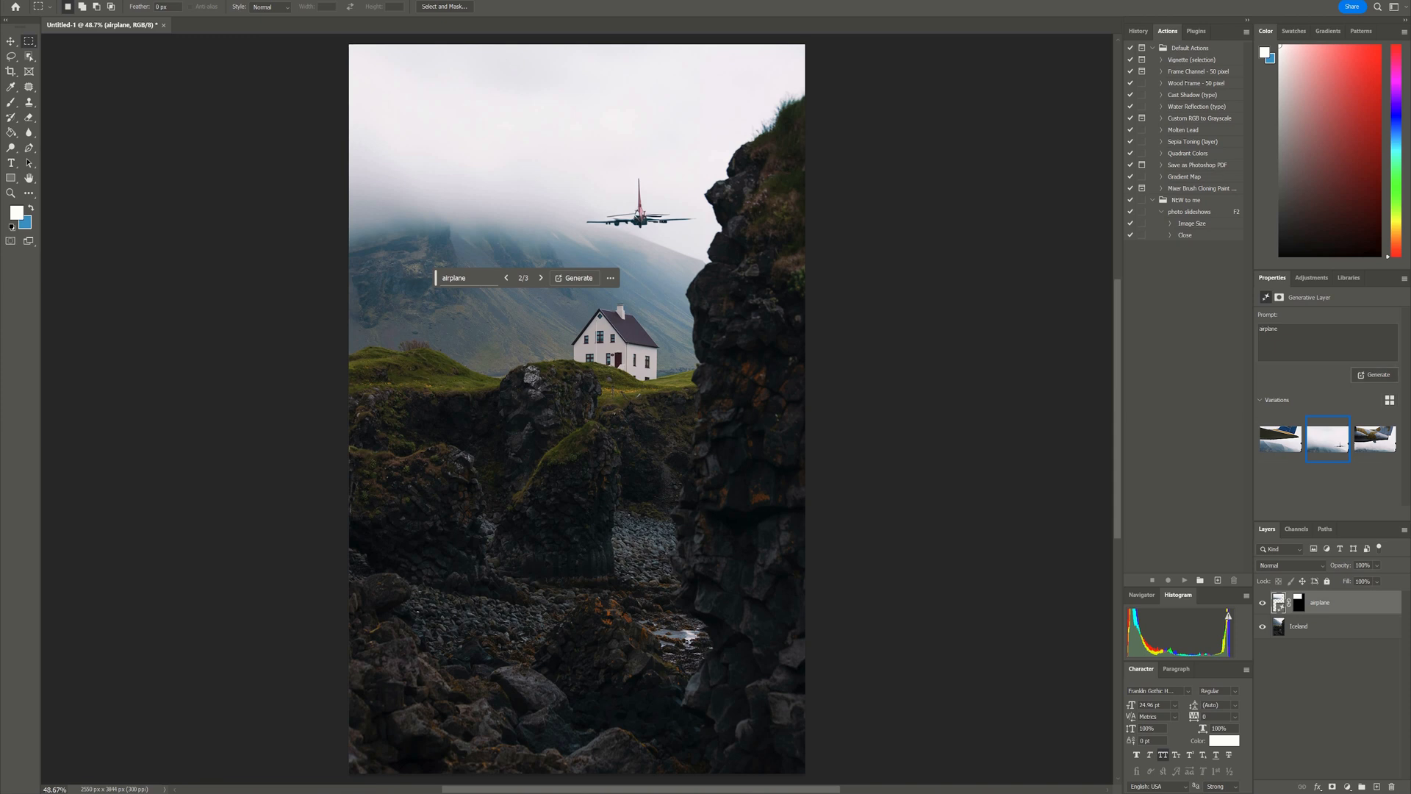
left_click(1374, 375)
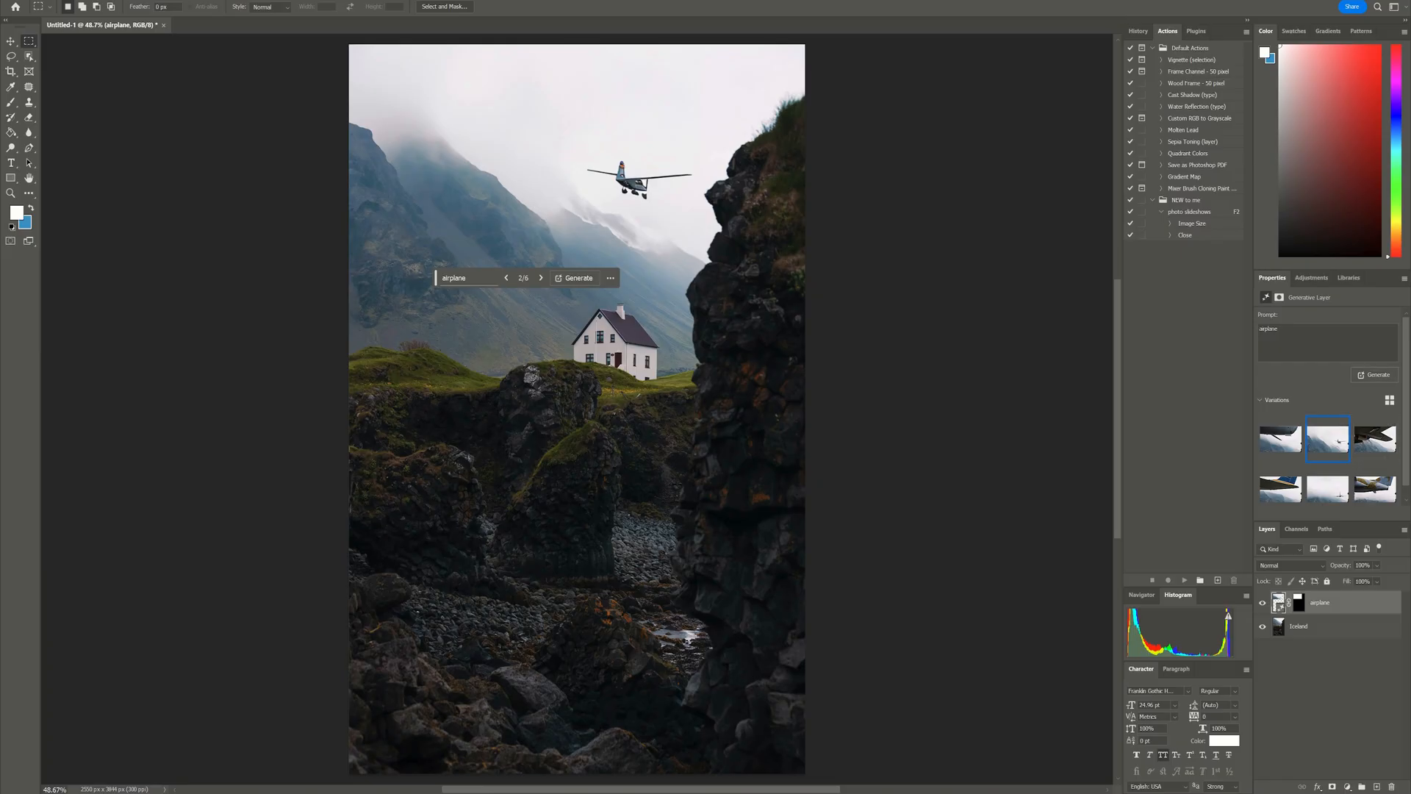
Select a tall area over the rocks at the photo's lower centre, generate "dog walking" there and view another variation.
left_click_drag(460, 513, 661, 771)
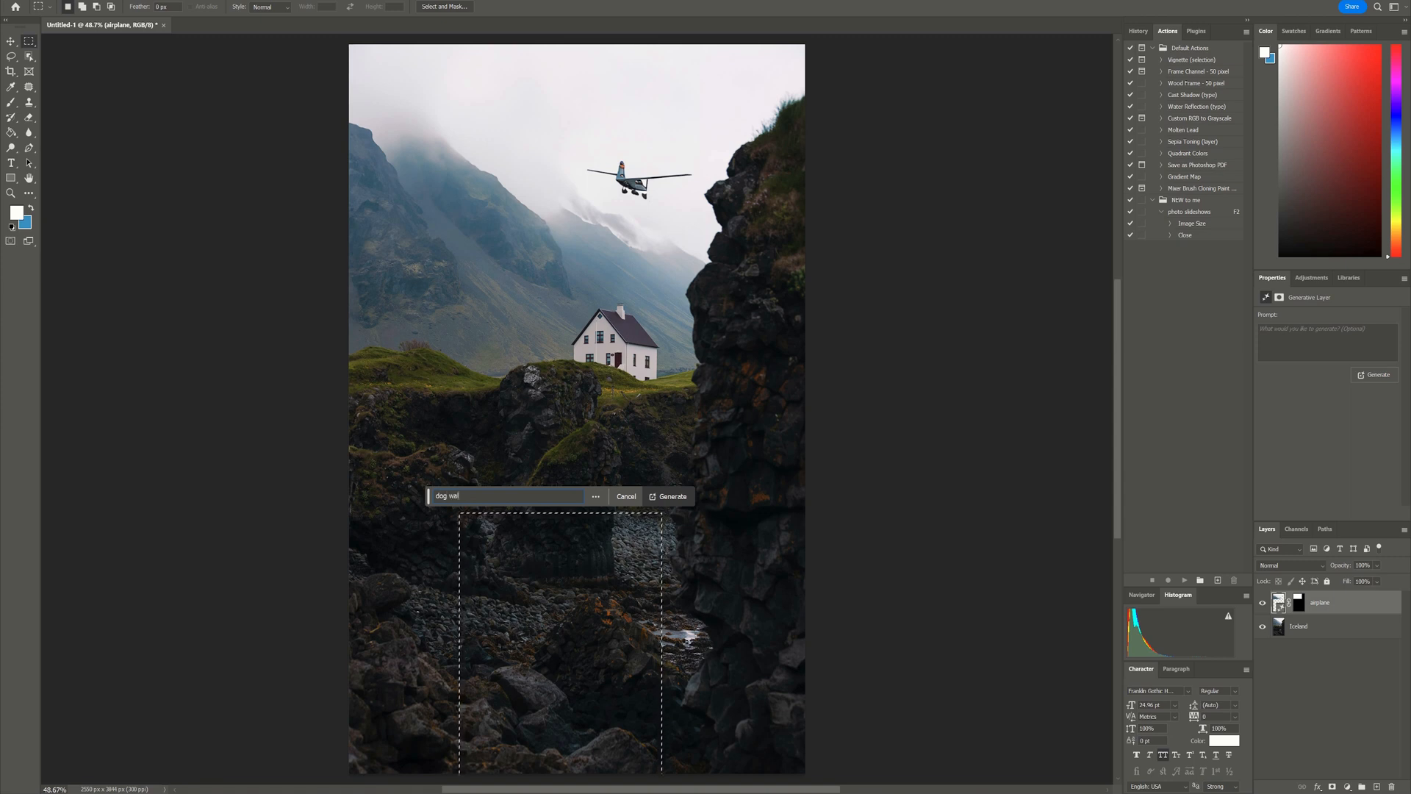
key("Return")
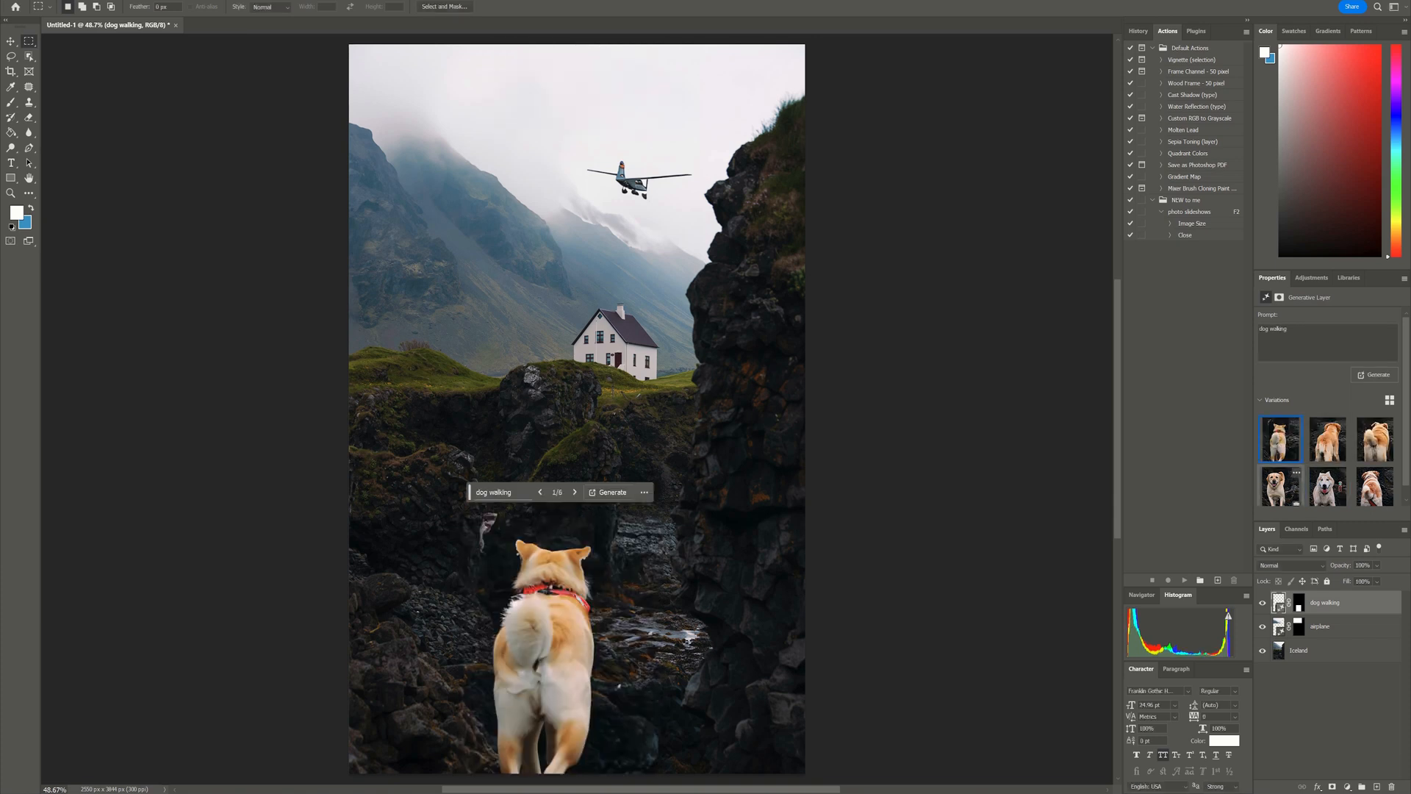
left_click(1296, 472)
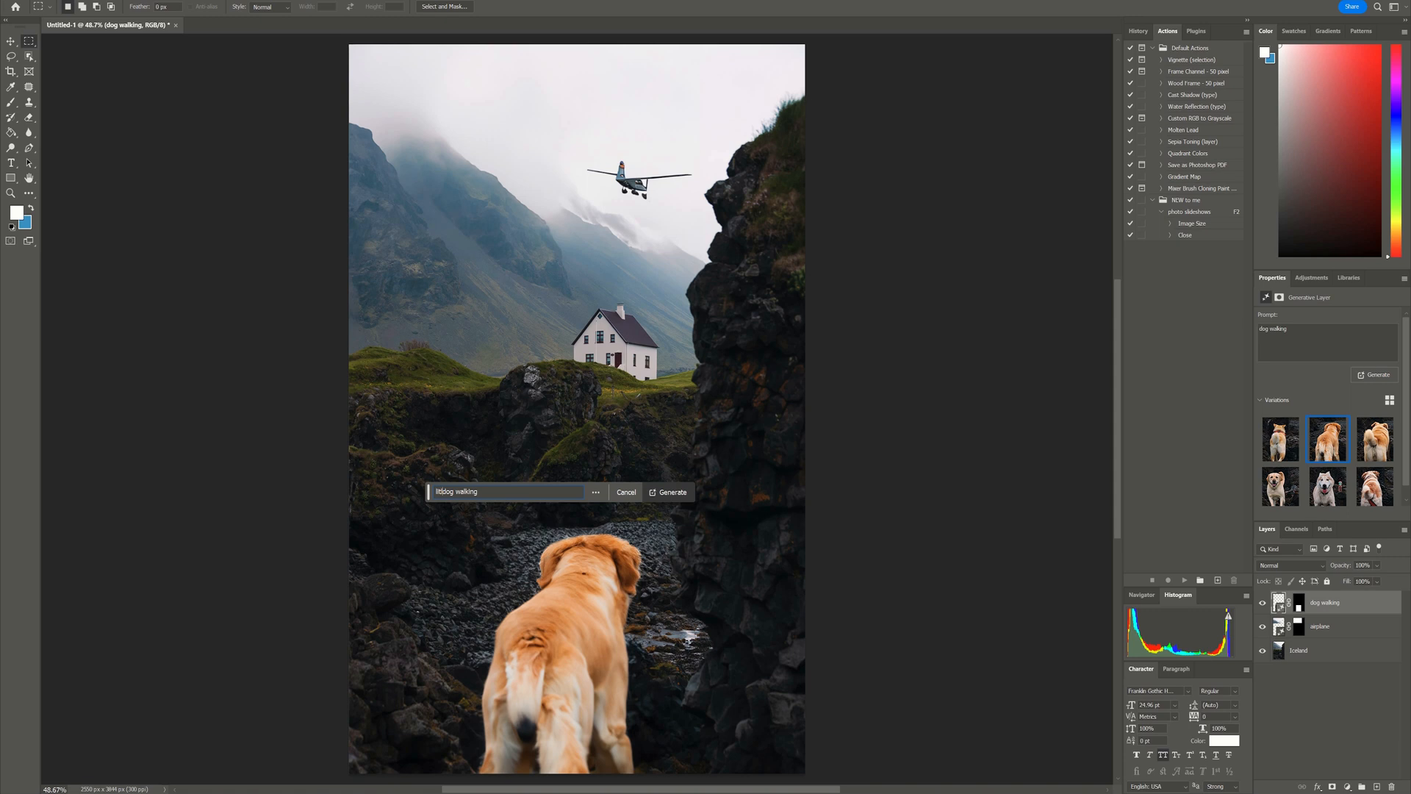
Regenerate the dog with the prompt "little dog walking" and keep the second variation, the side-facing dog with a curled tail.
key("Return")
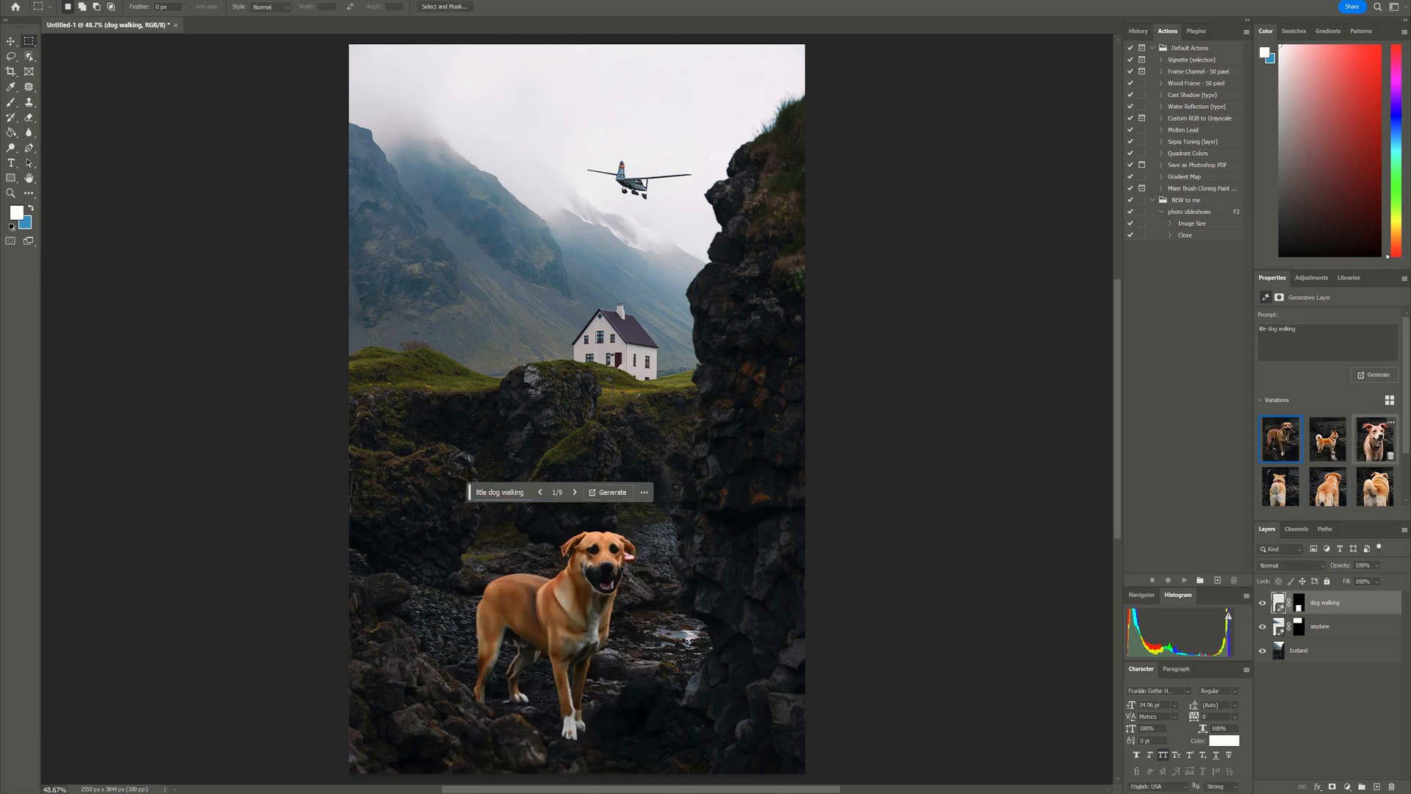
left_click(1327, 439)
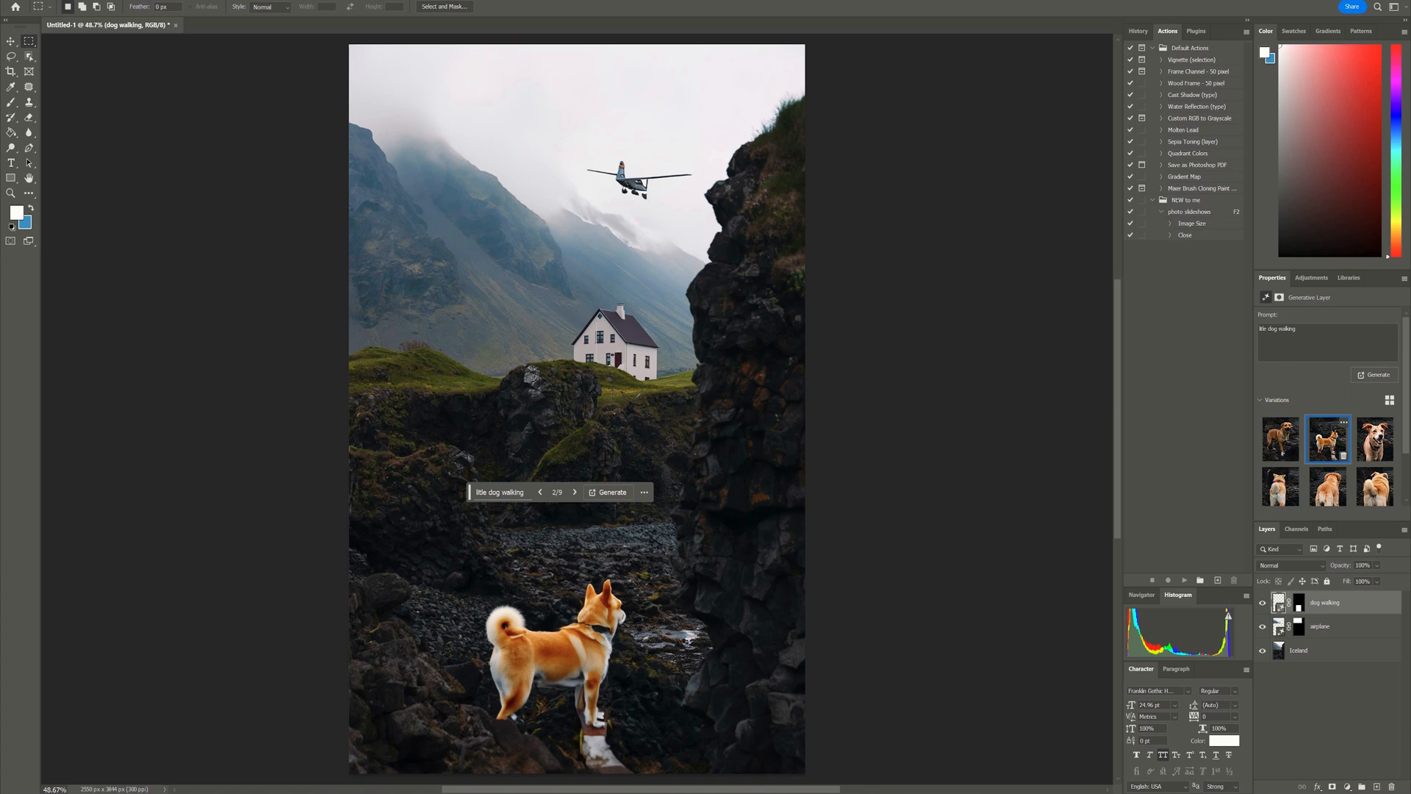
left_click(1374, 440)
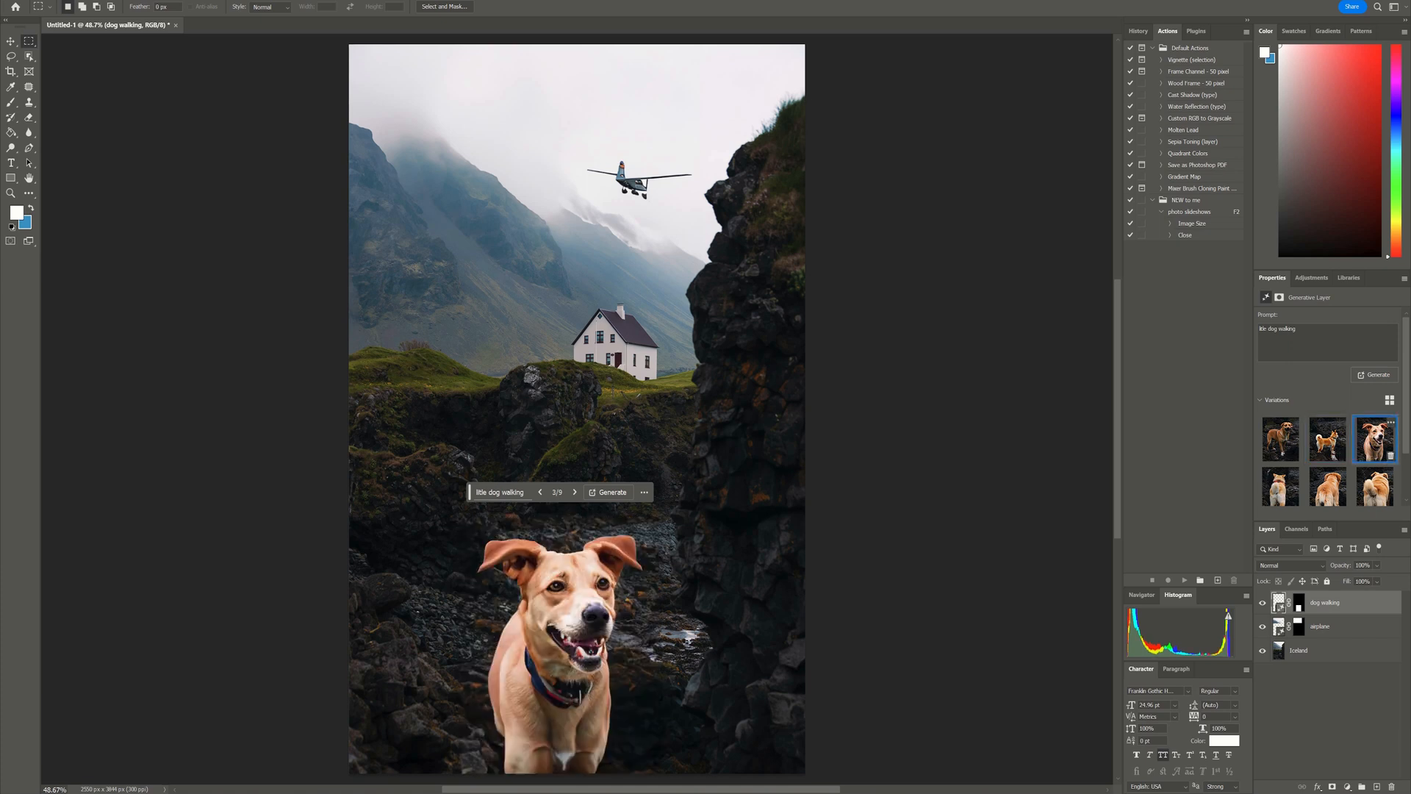
left_click(1328, 440)
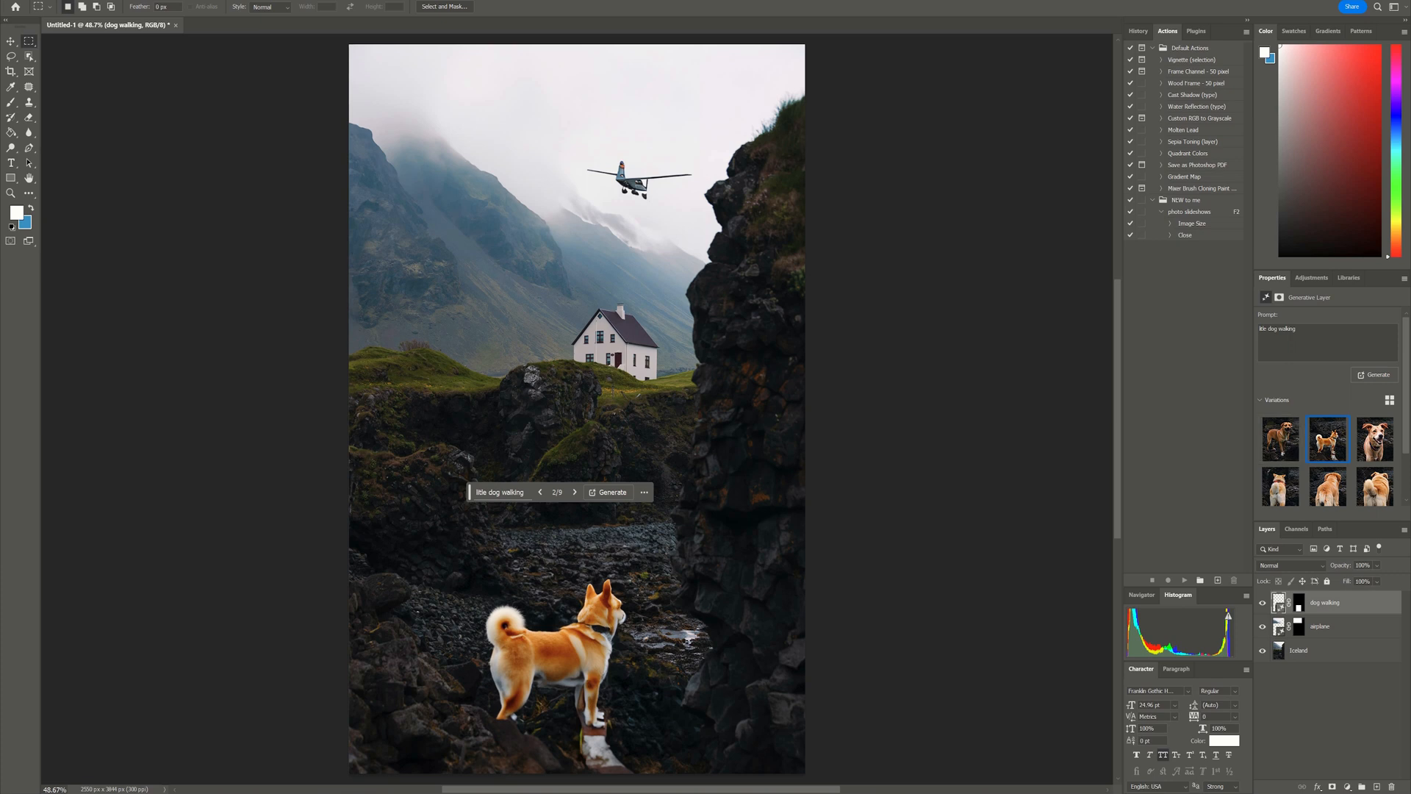
Select a narrow upright area over the grassy hill left of the house and generate "men taking photo" in it.
left_click_drag(410, 247, 468, 386)
left_click(360, 403)
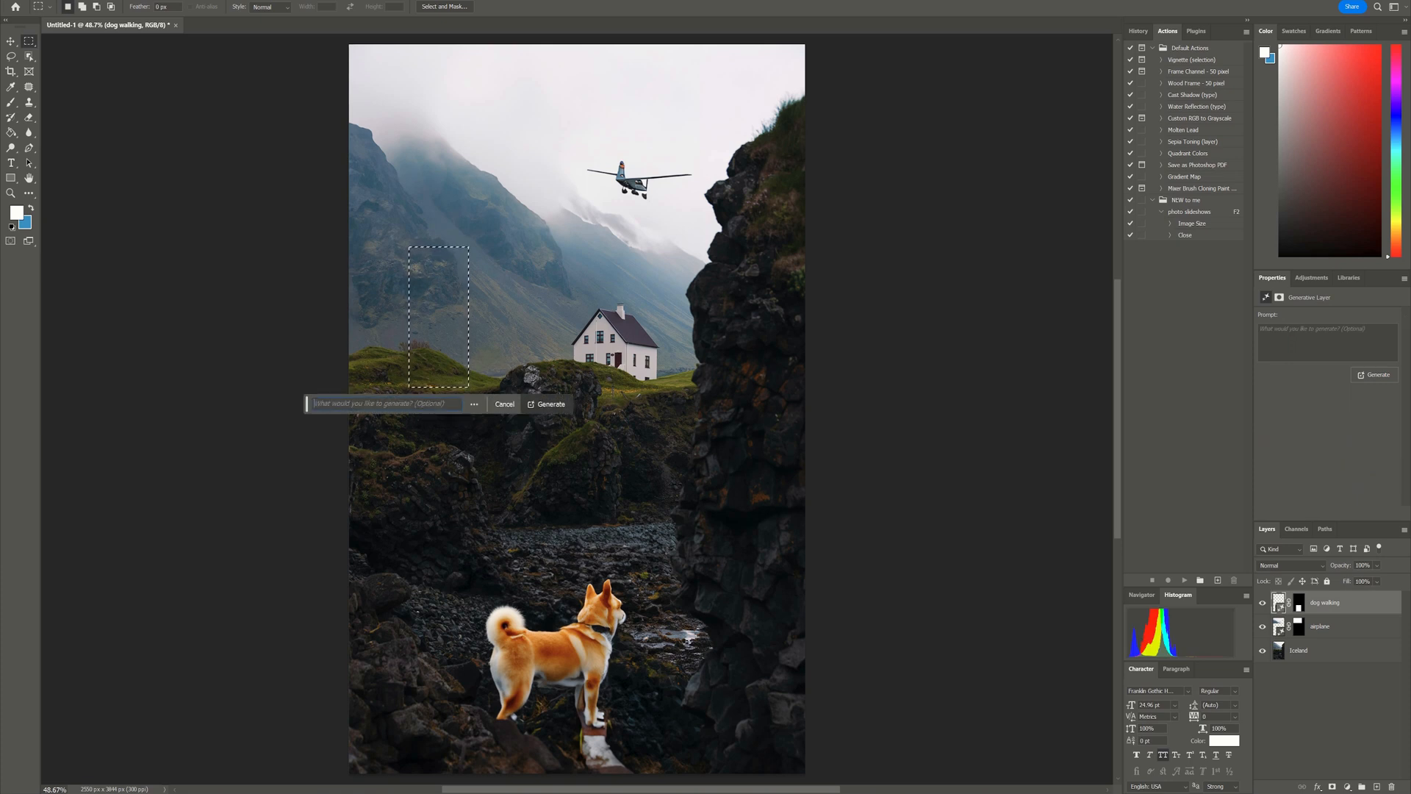
type("men taking photo")
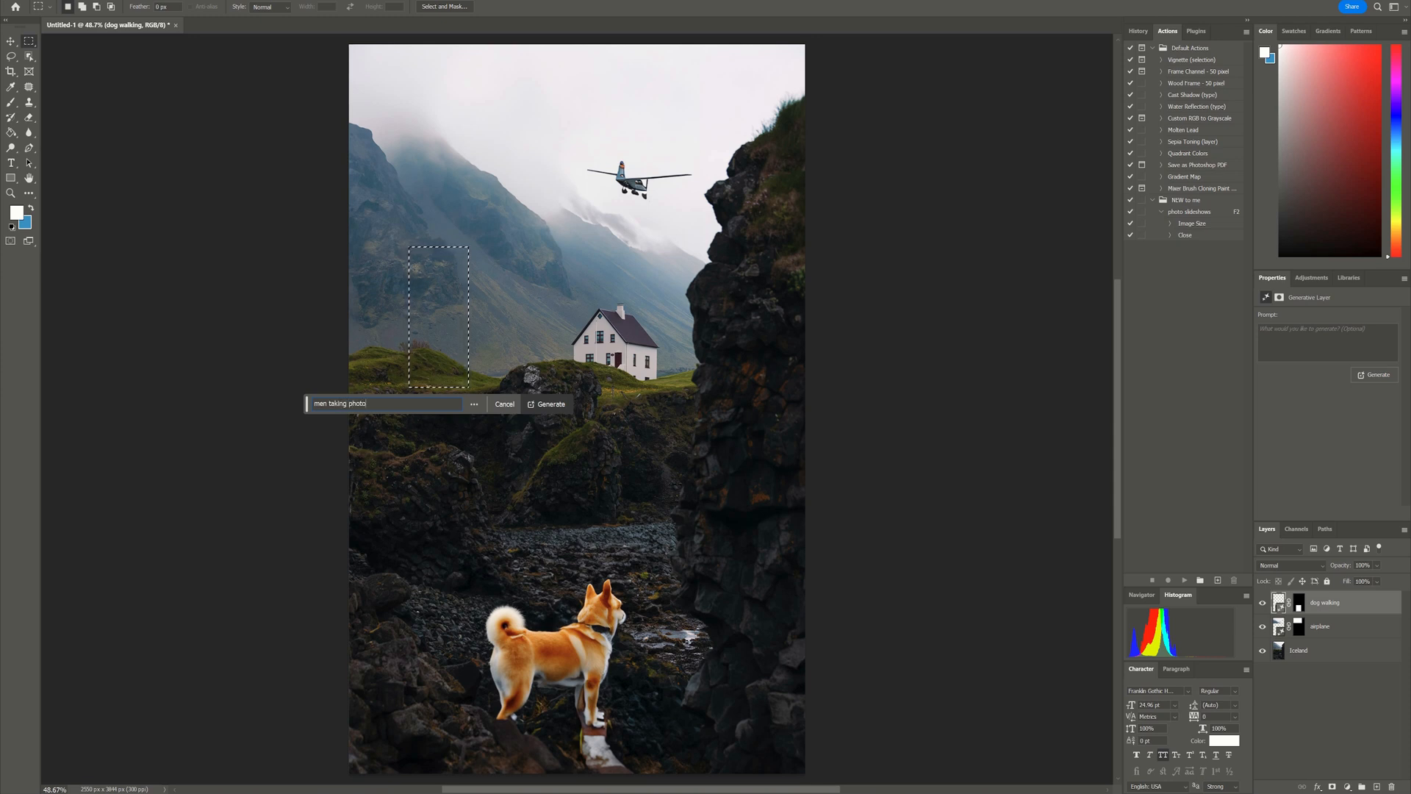
key("Return")
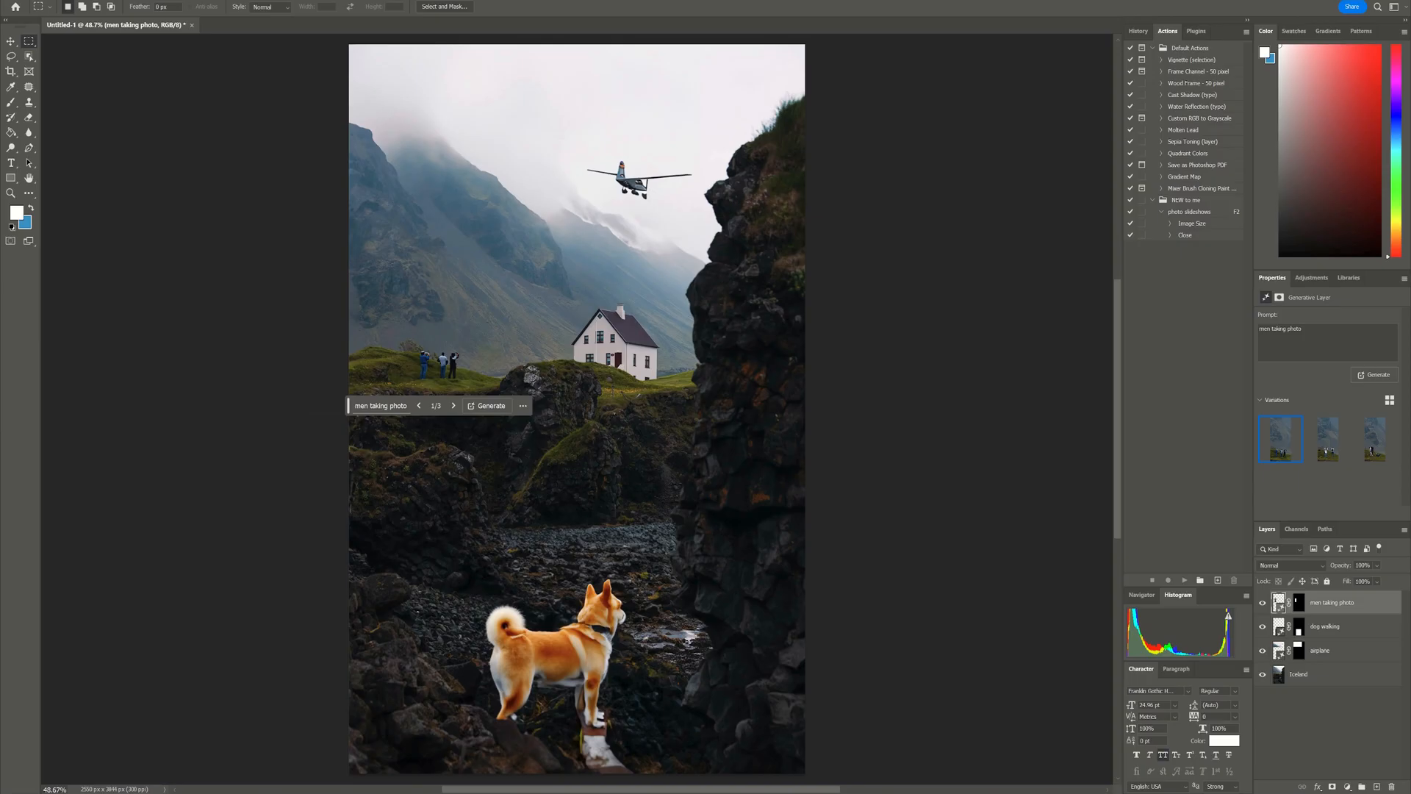
Compare the "men taking photo" variations and keep the first one.
left_click(1327, 441)
left_click(1374, 441)
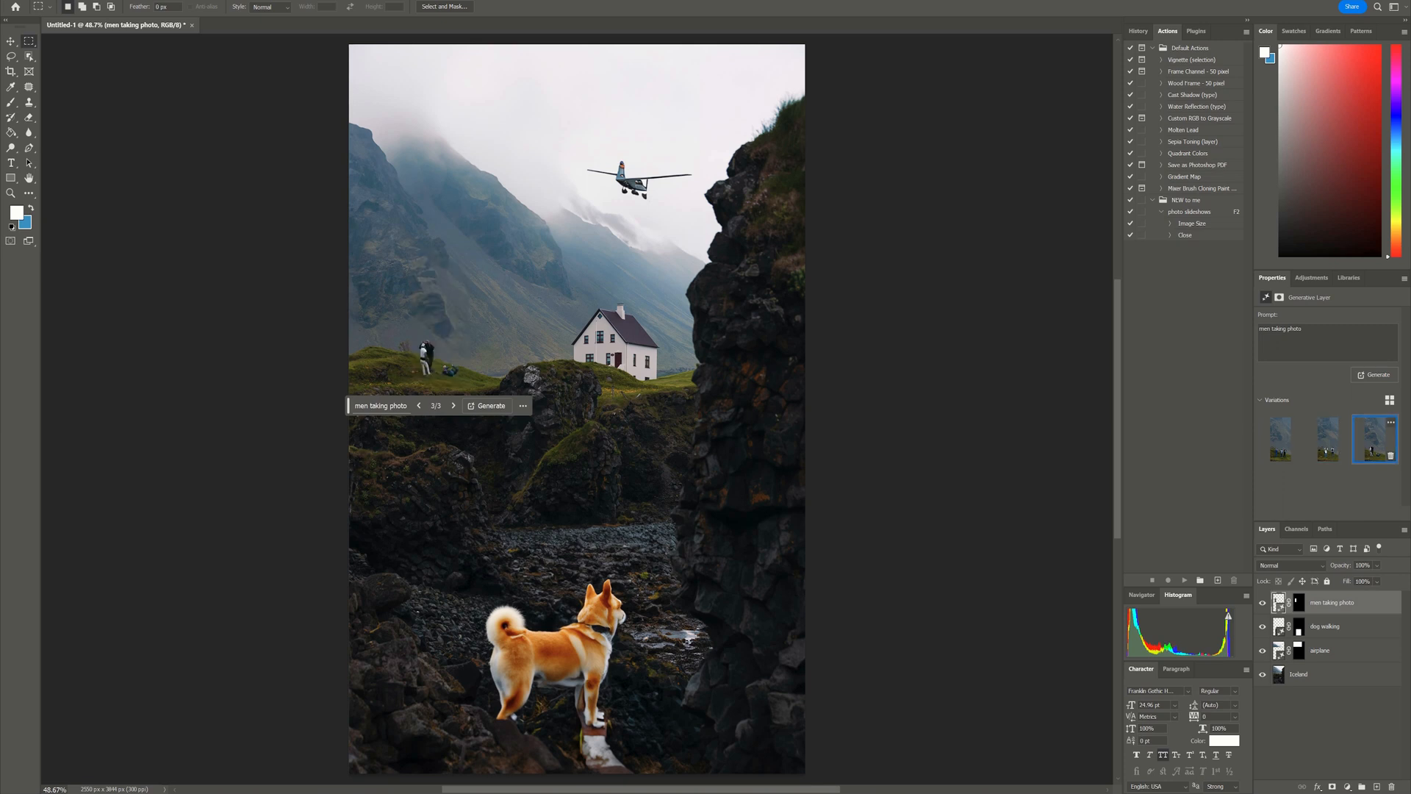
left_click(1280, 439)
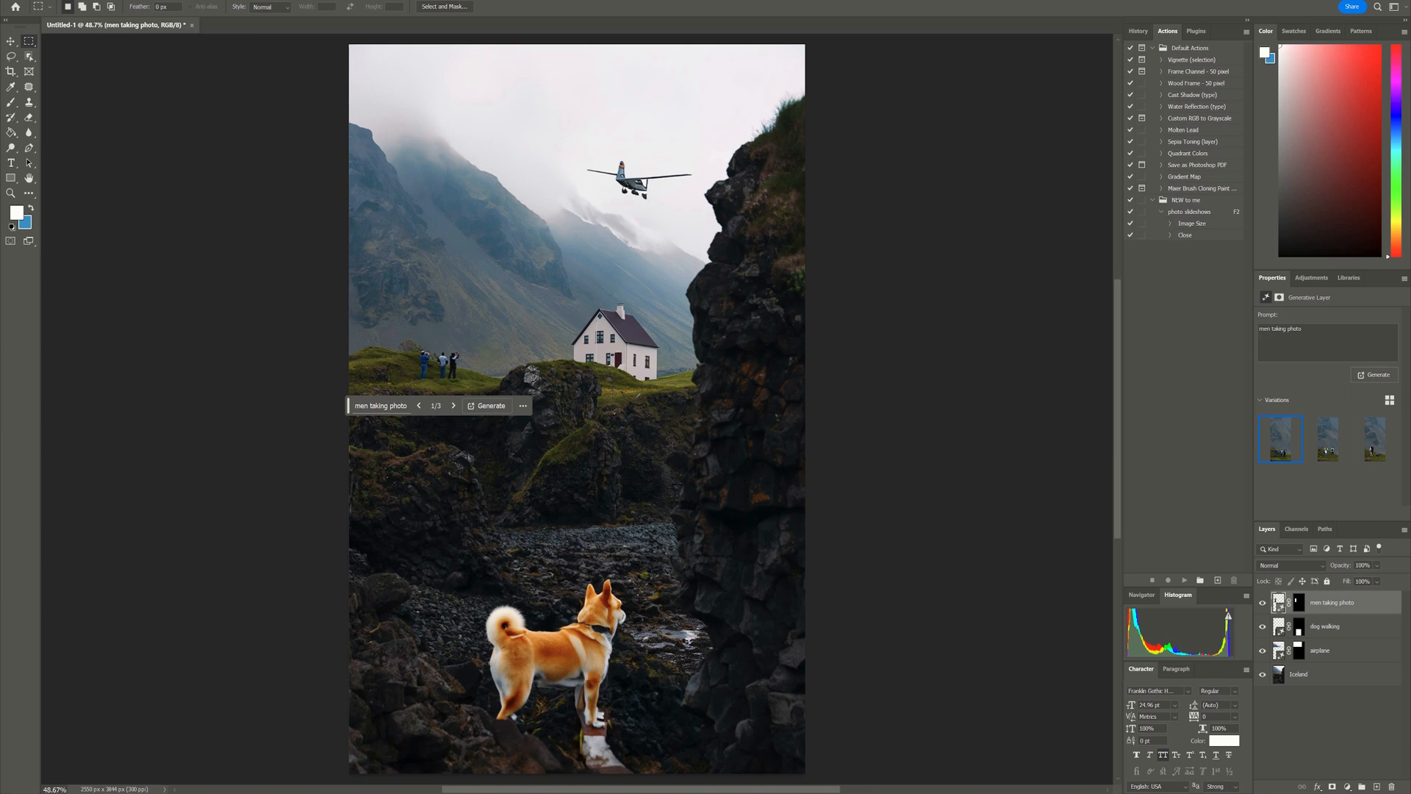
Select a rectangle around the white house and generate a "red house" in its place.
left_click_drag(564, 271, 671, 385)
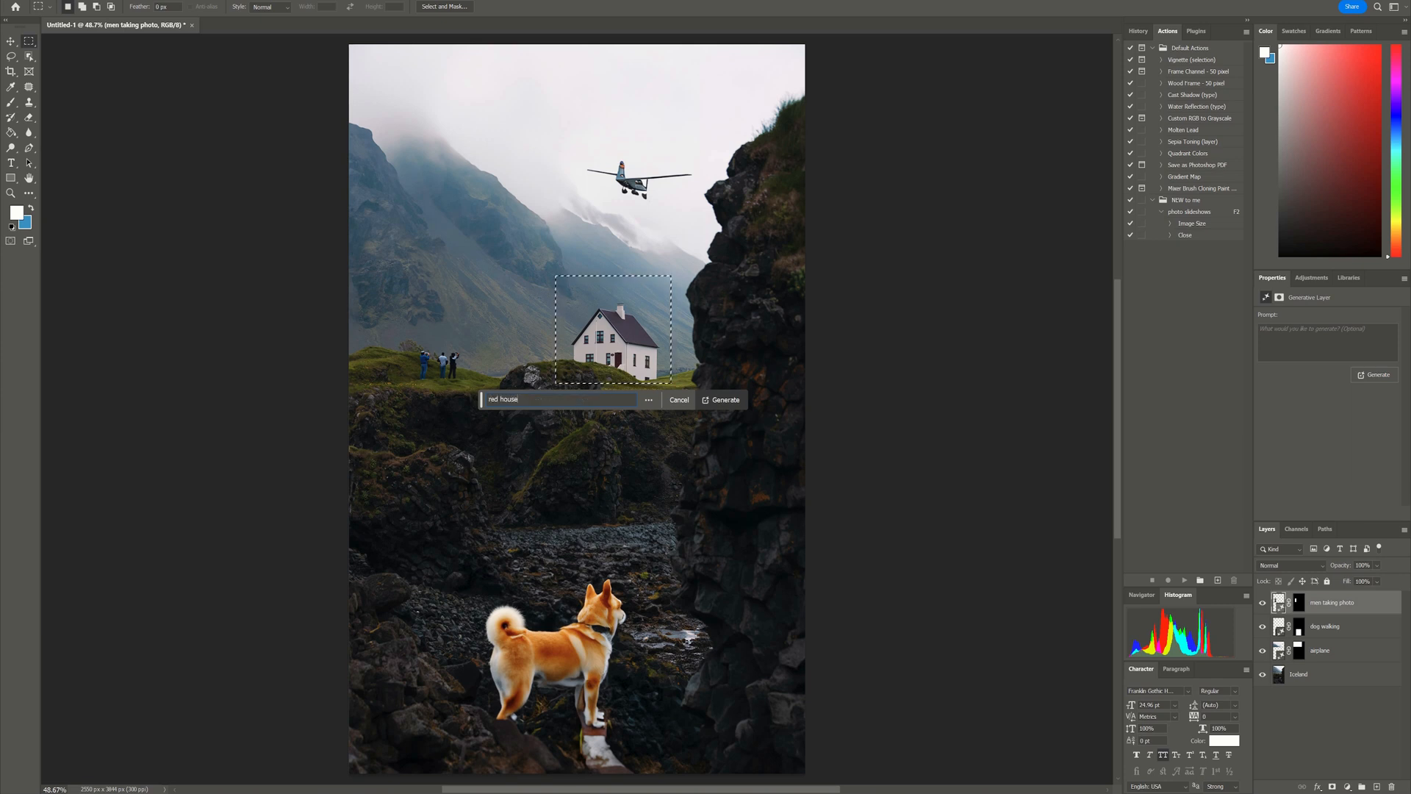
key("Return")
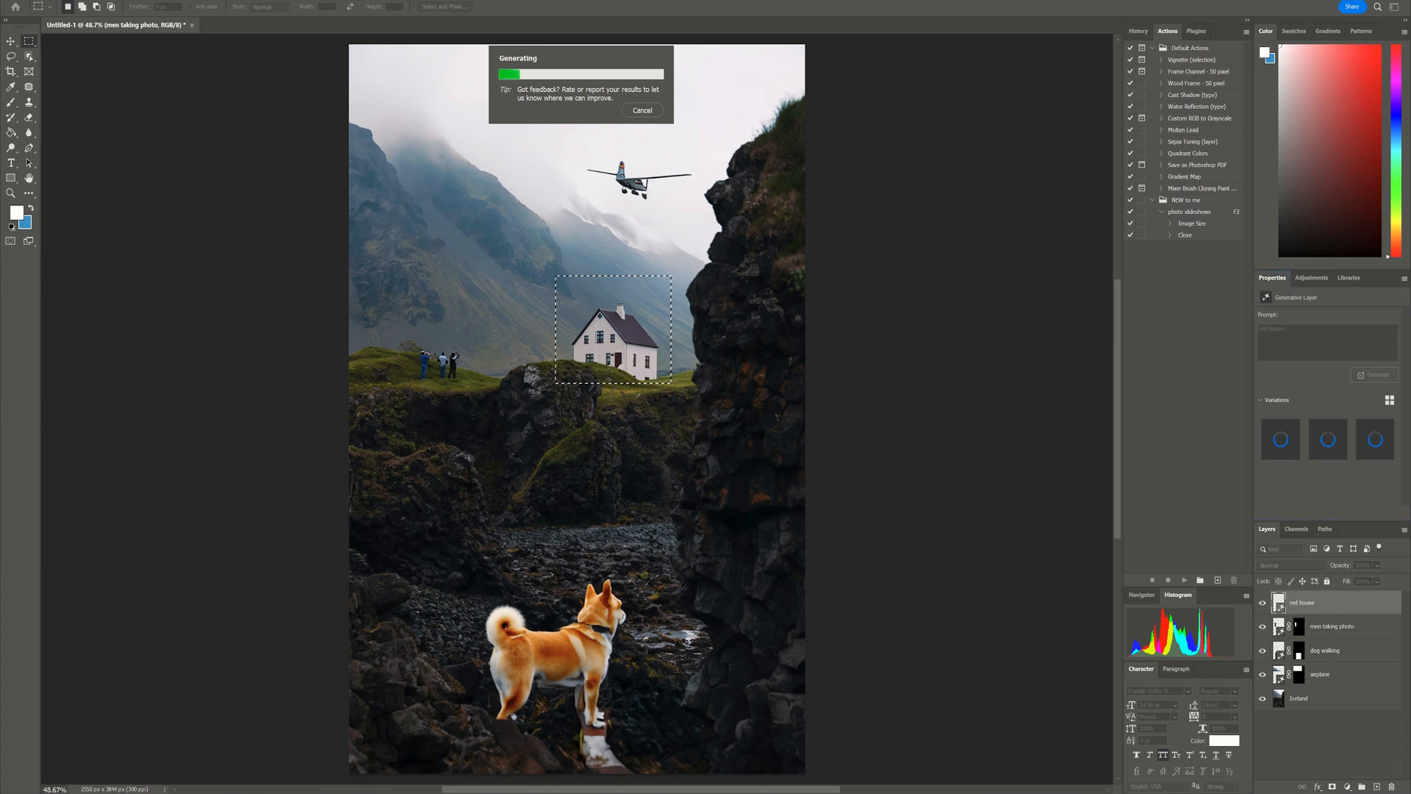
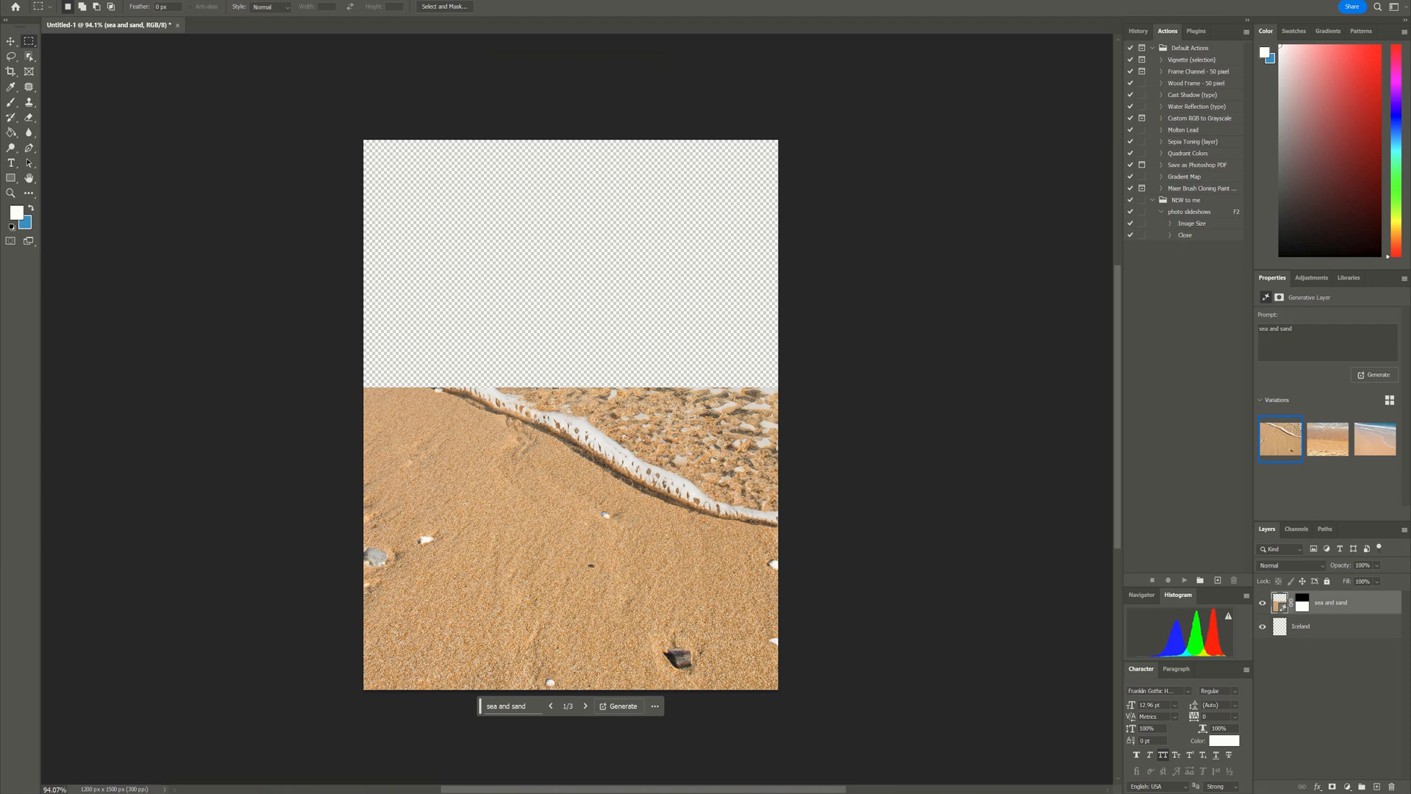
Compare the "sea and sand" variations and keep the third one, with the blue sea along the horizon.
left_click(1374, 440)
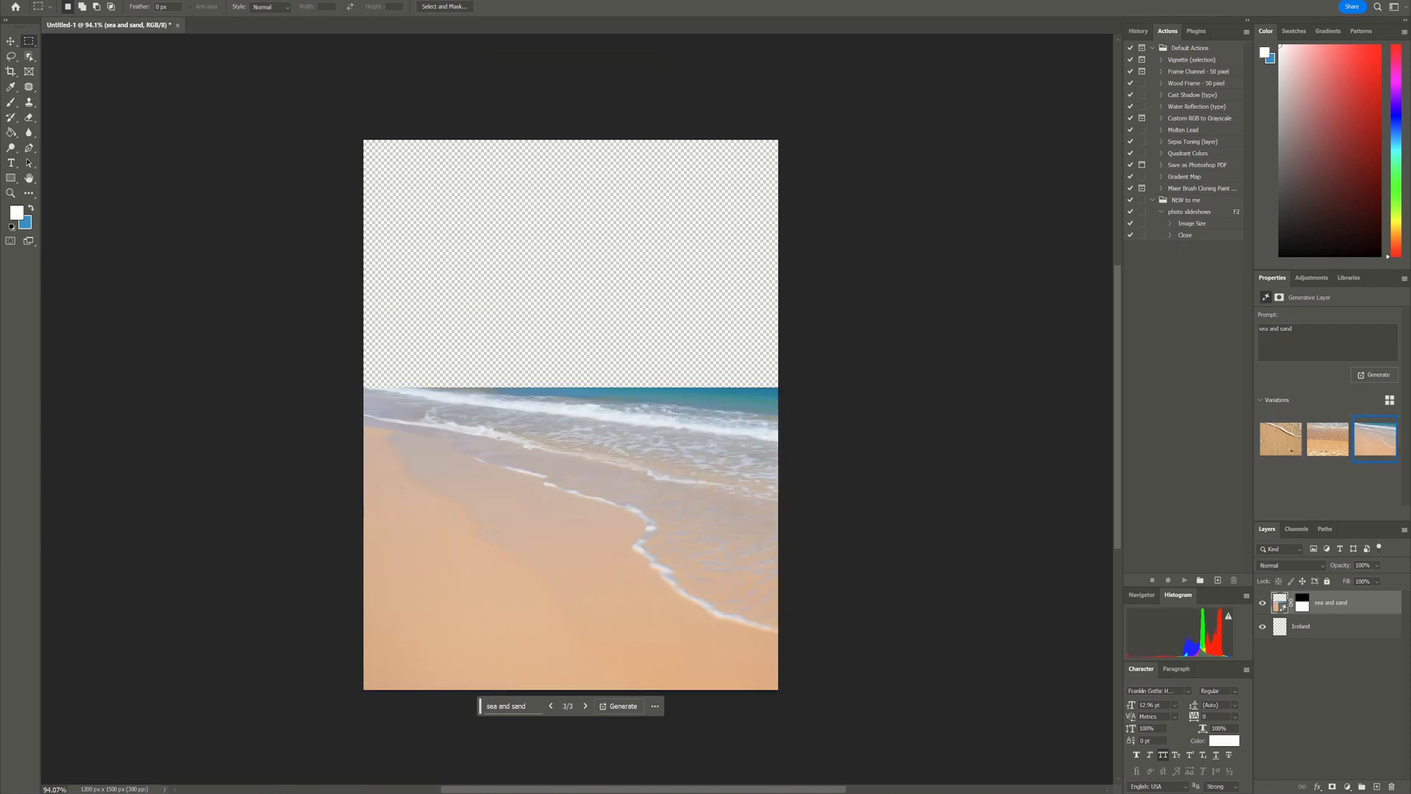
left_click(1331, 441)
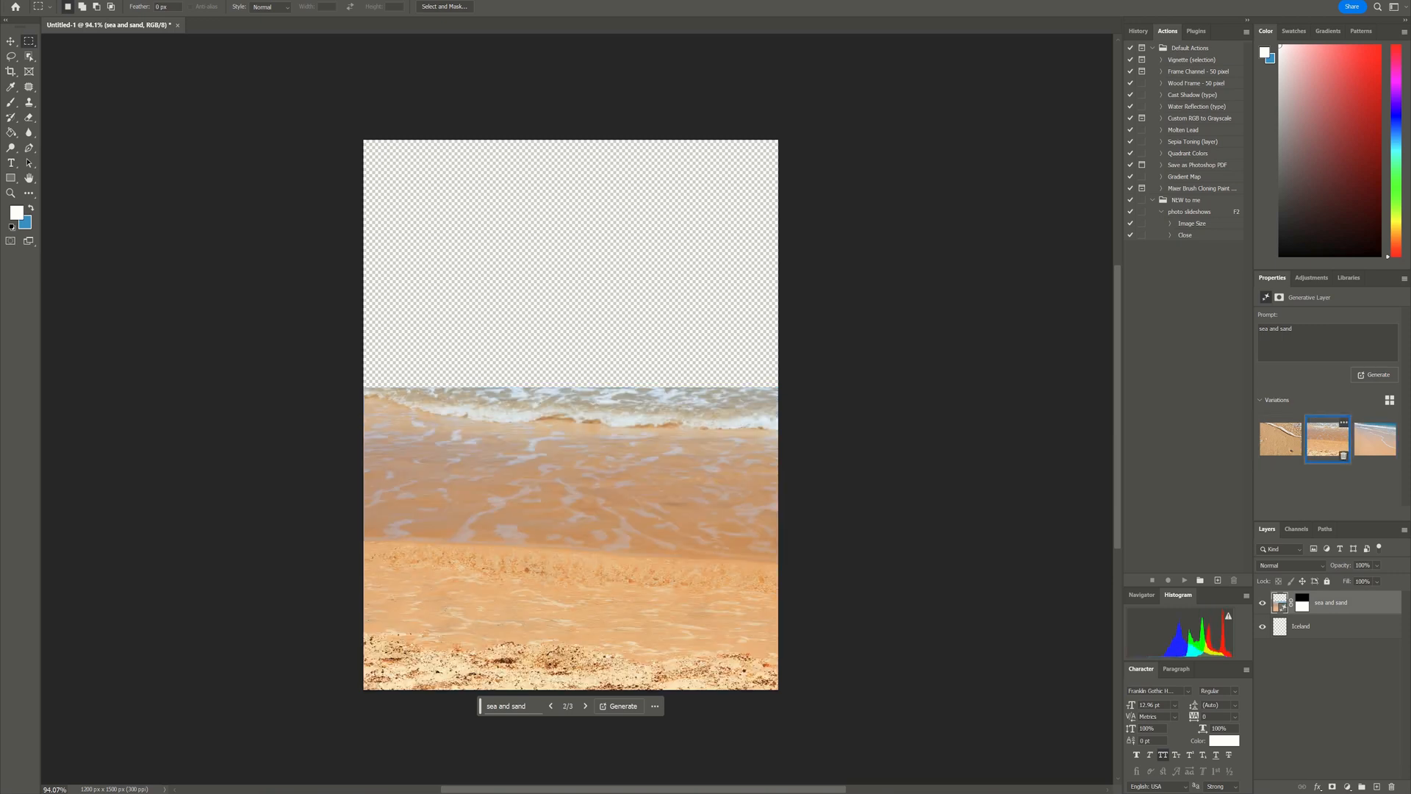
left_click(1374, 439)
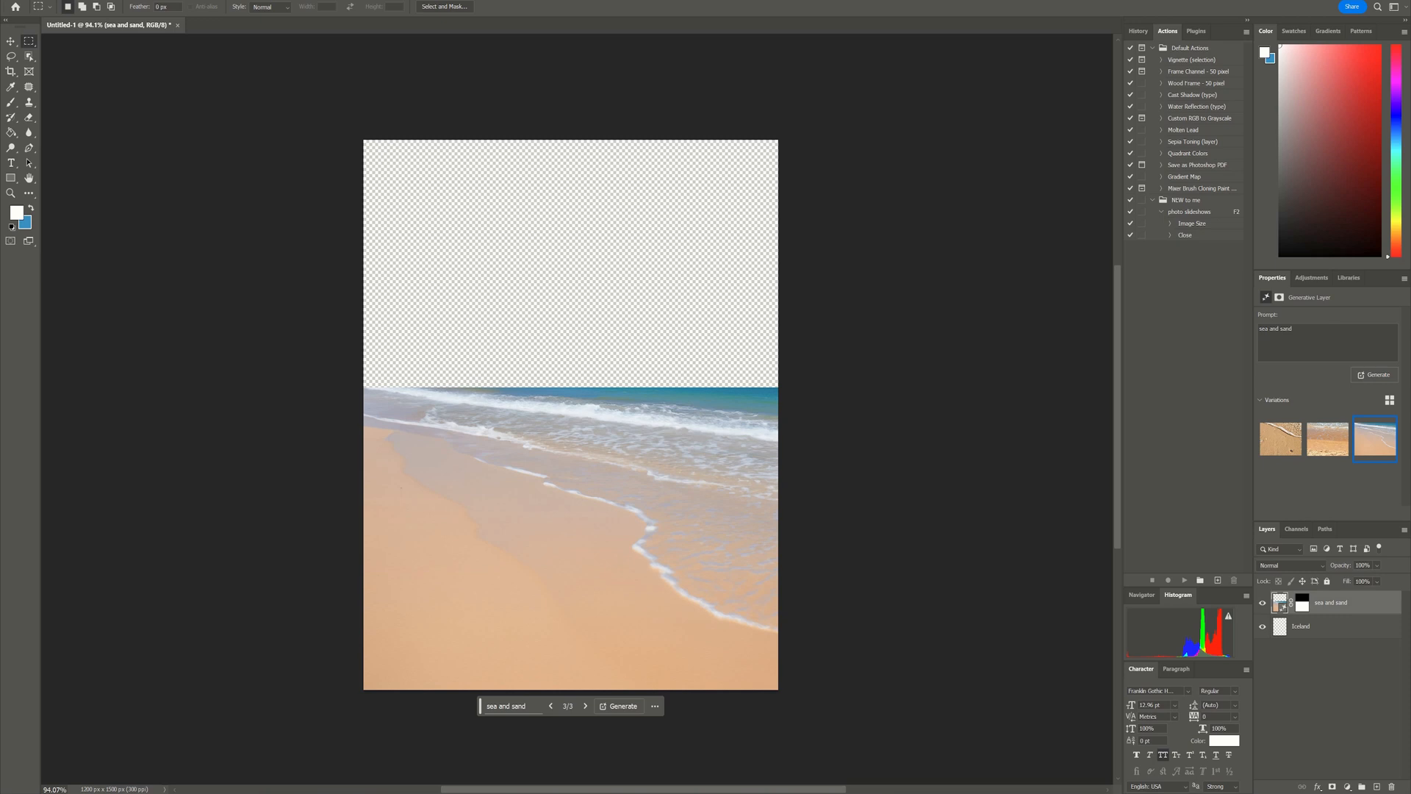
Select the empty transparent area above the beach and fill it with a generated "sky".
left_click_drag(364, 140, 807, 387)
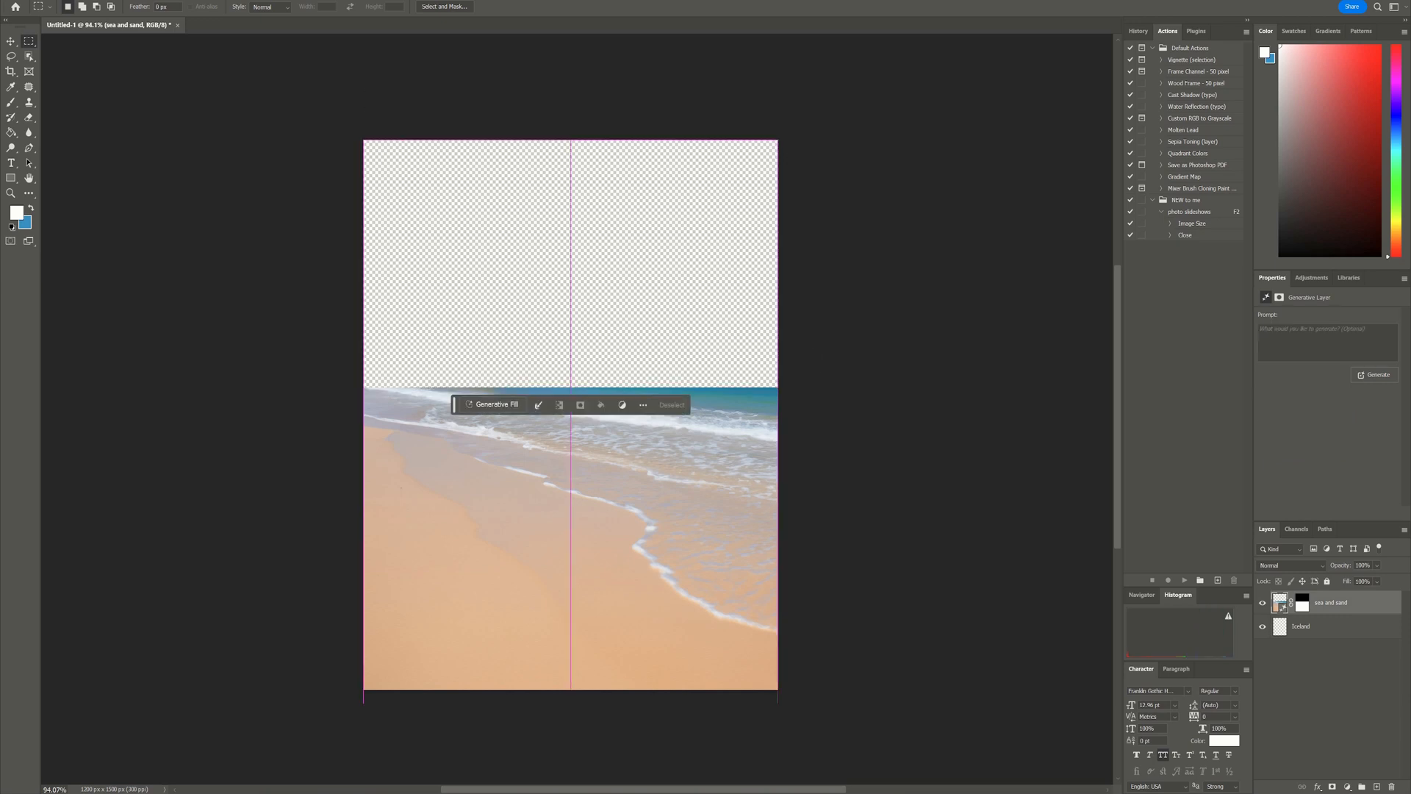
left_click(493, 404)
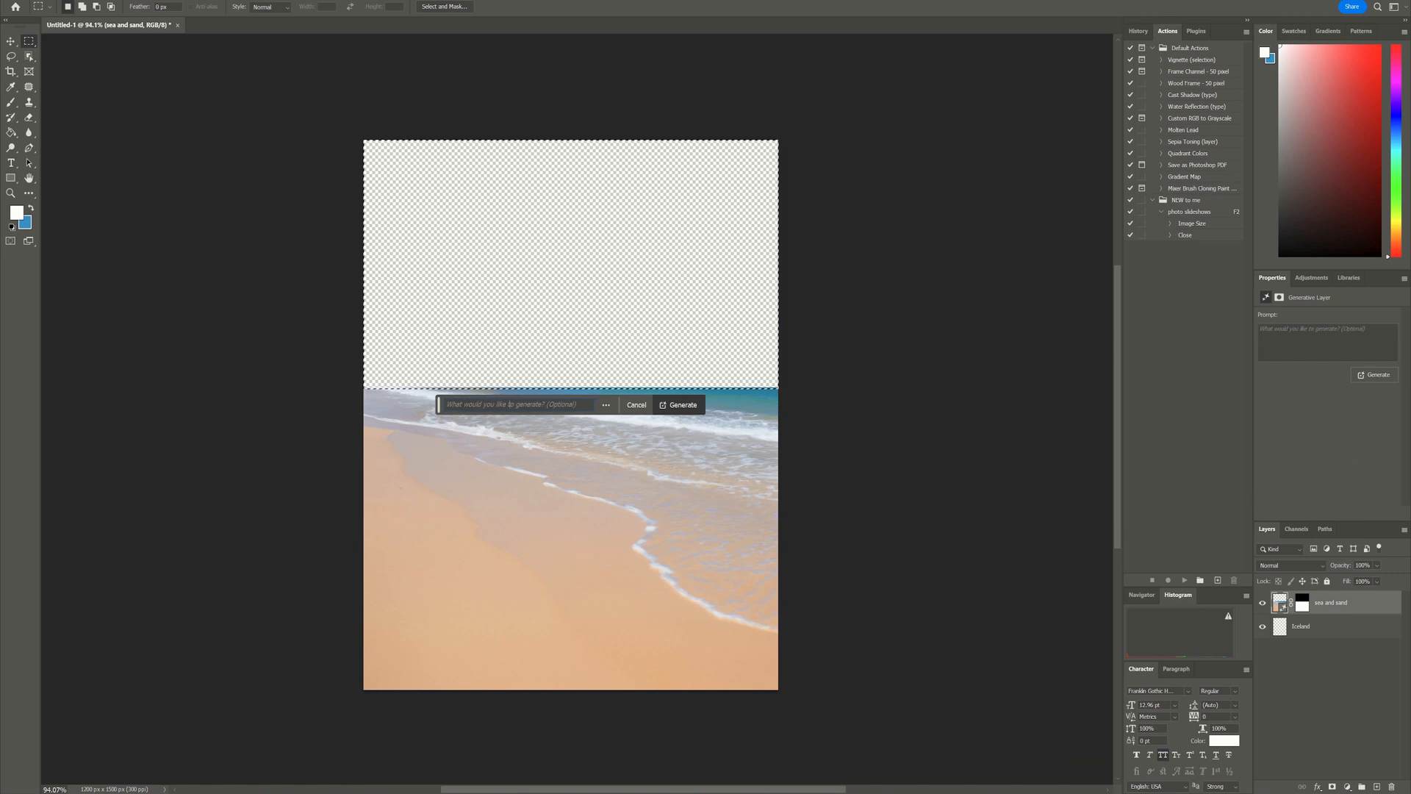
type("sky")
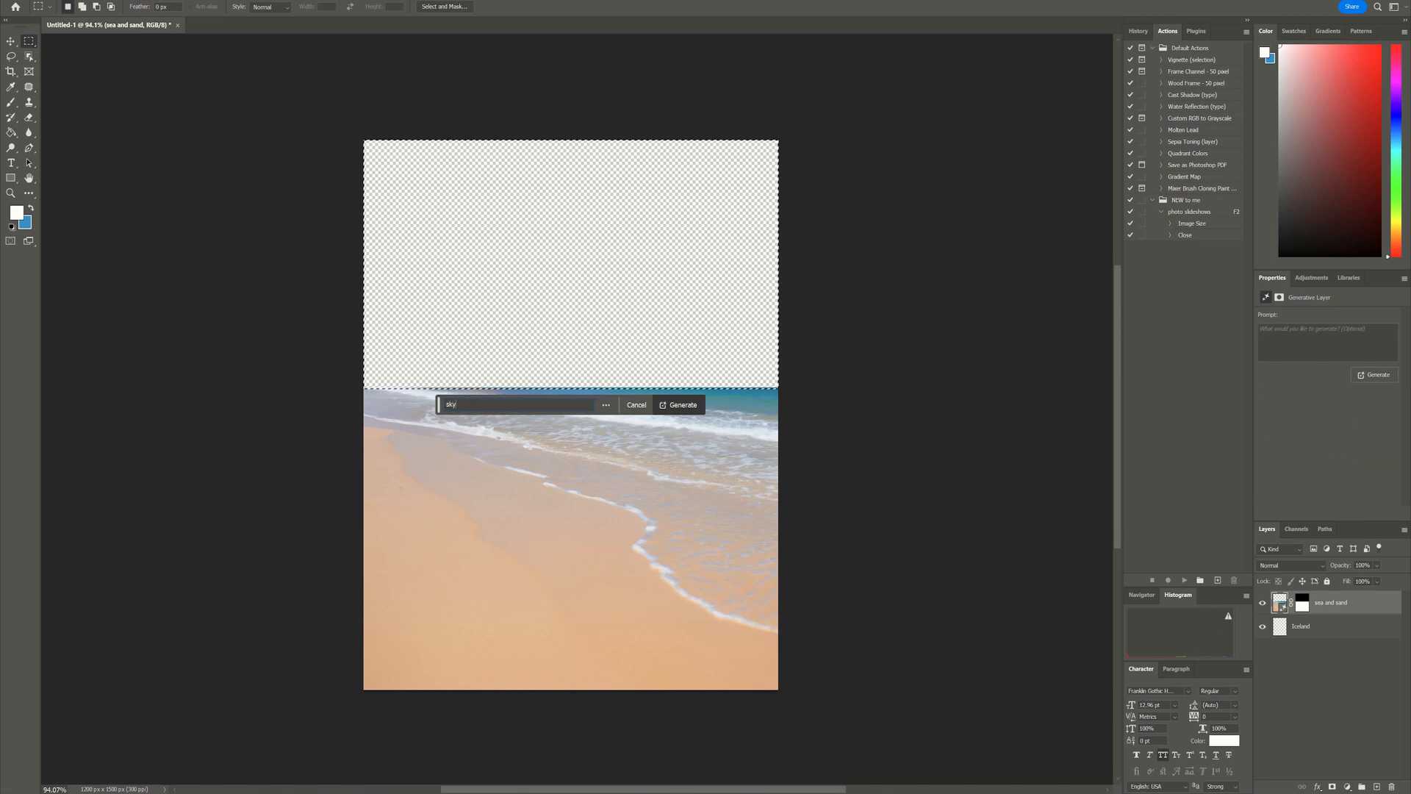
key("Return")
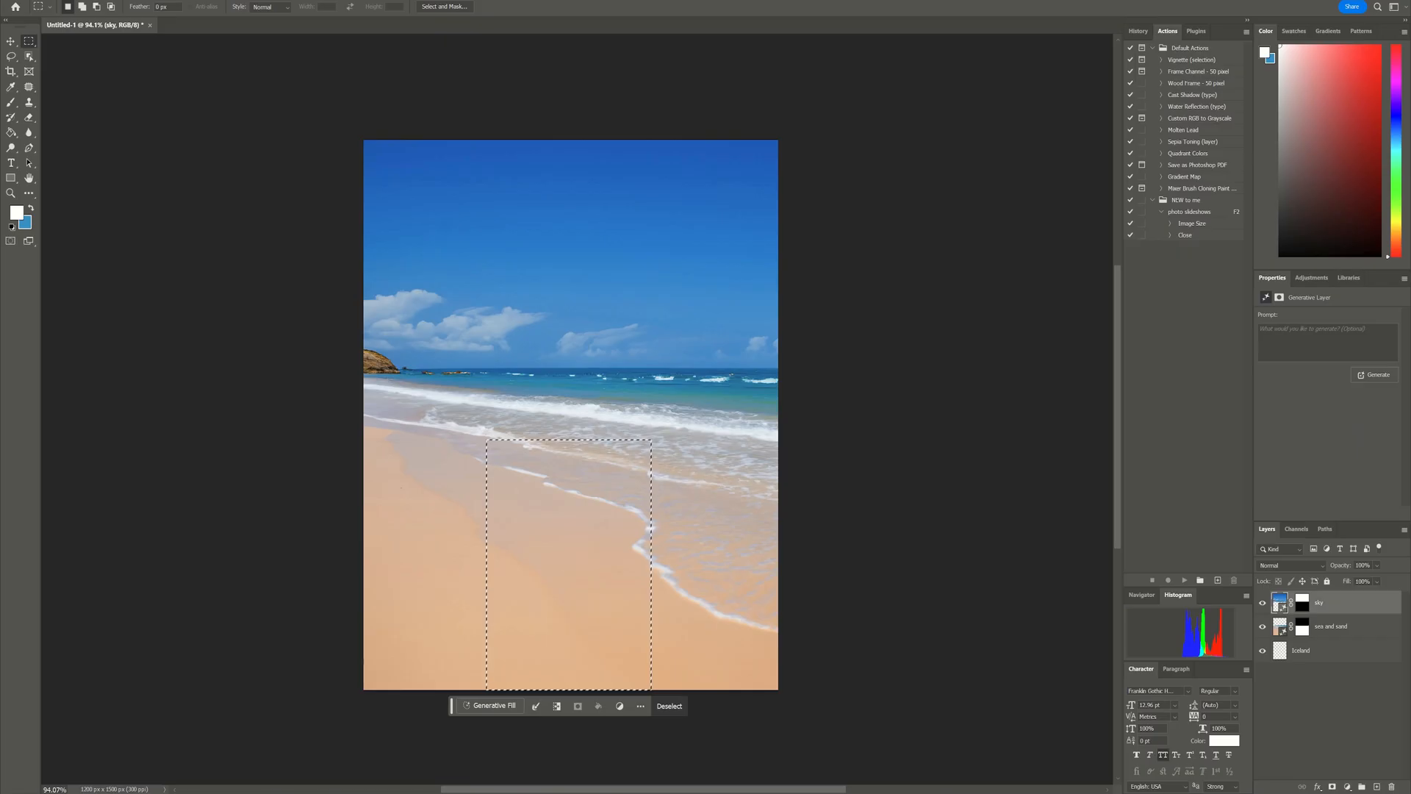
Generate "play kids" in the selected upright area on the beach sand.
left_click(487, 705)
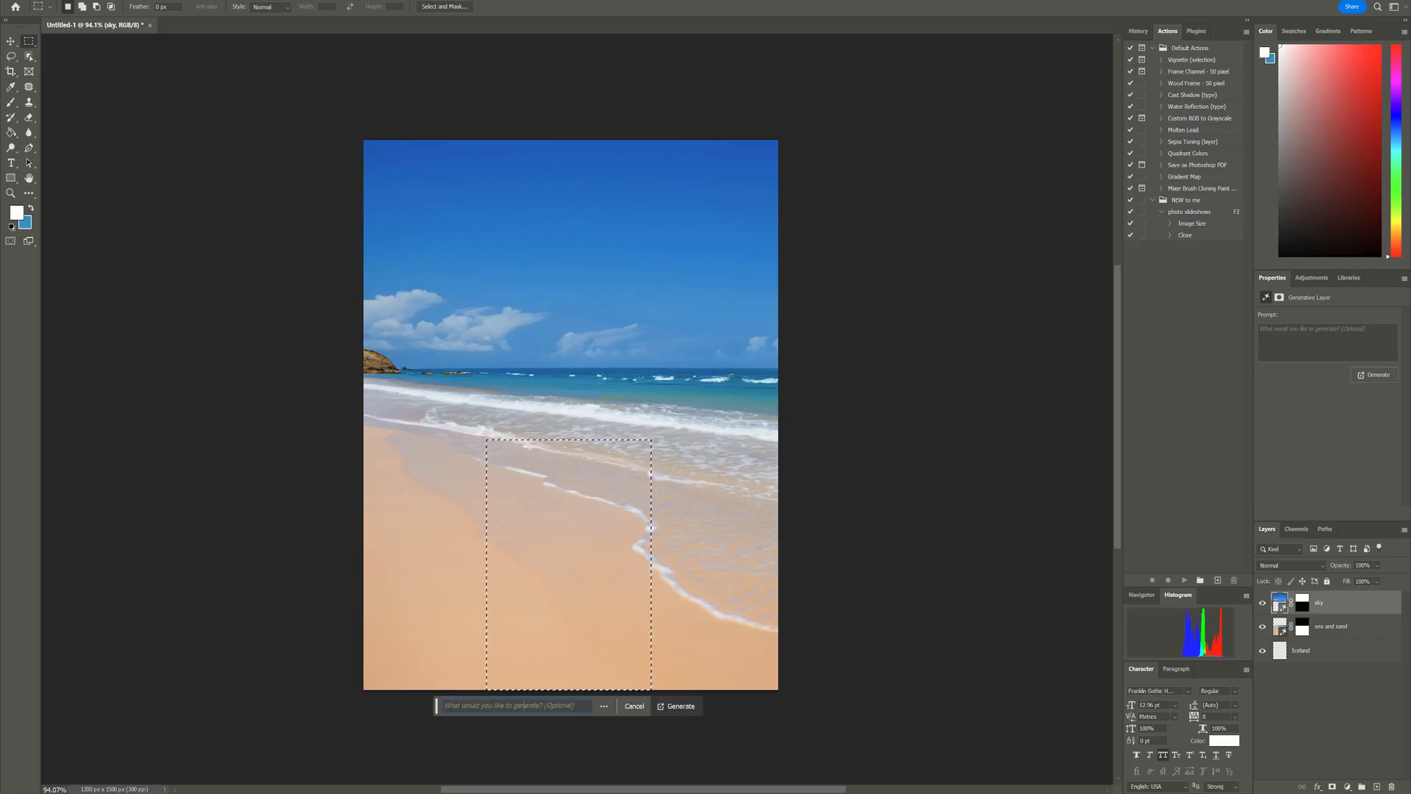
type("play ")
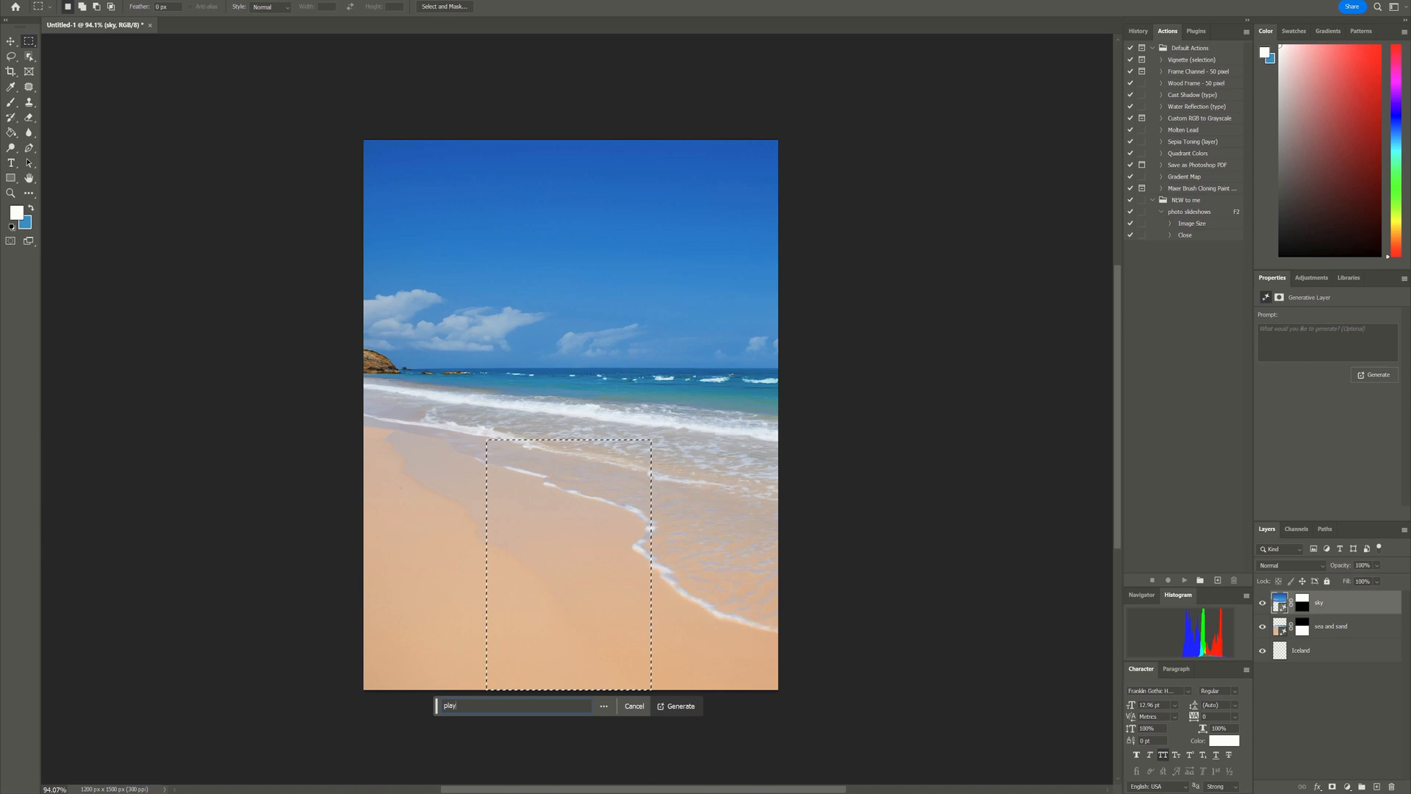
type("kids")
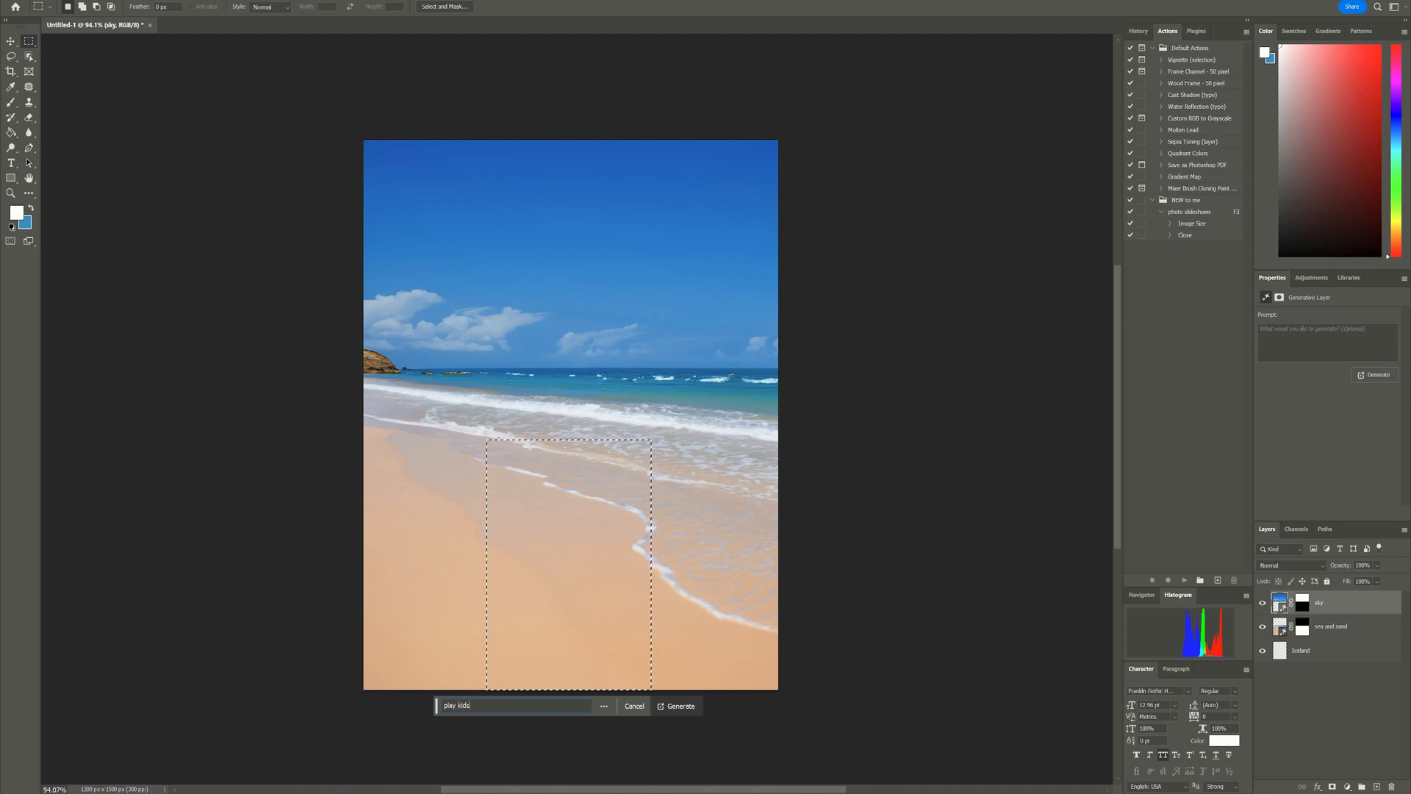
key("Return")
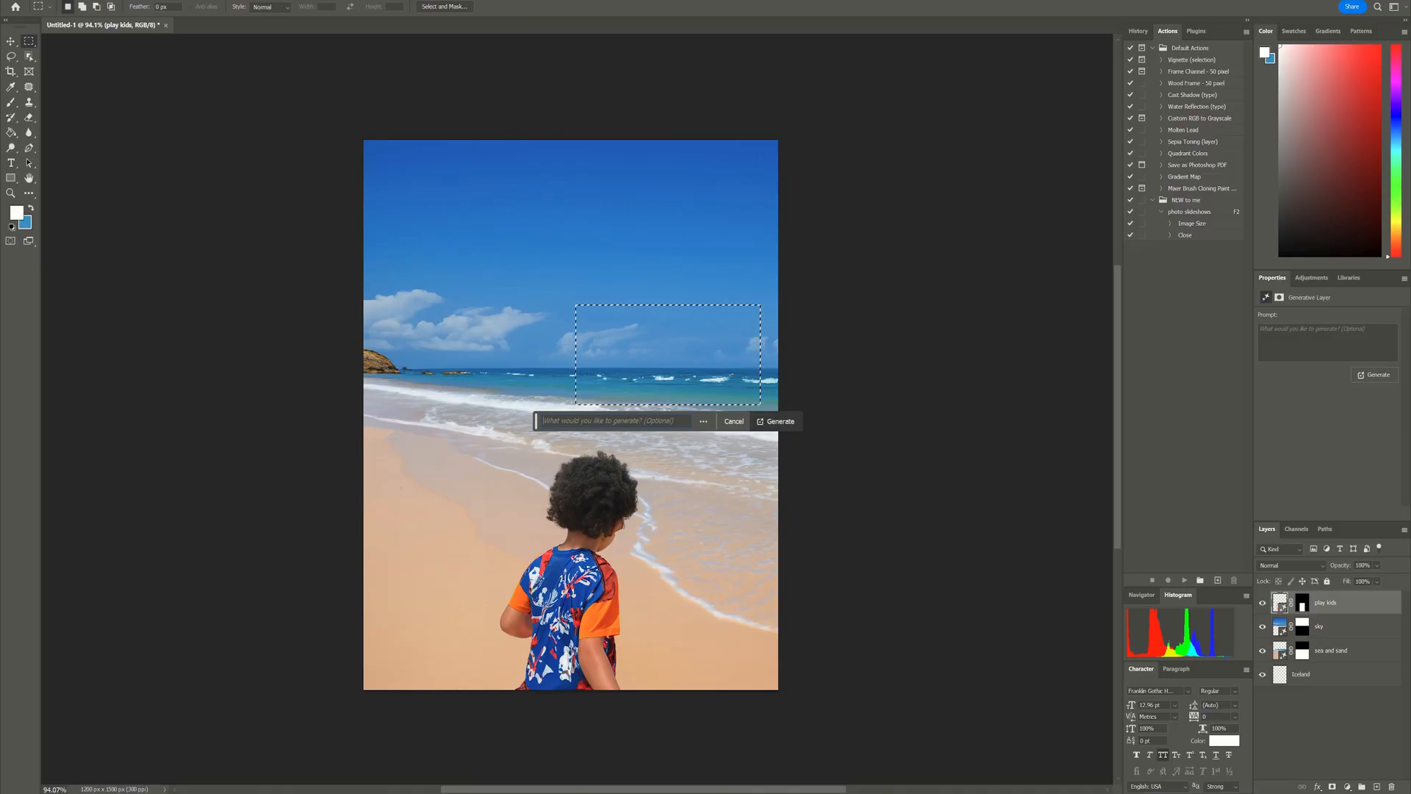
Generate a "boat" in the selected area on the sea horizon.
type("boat")
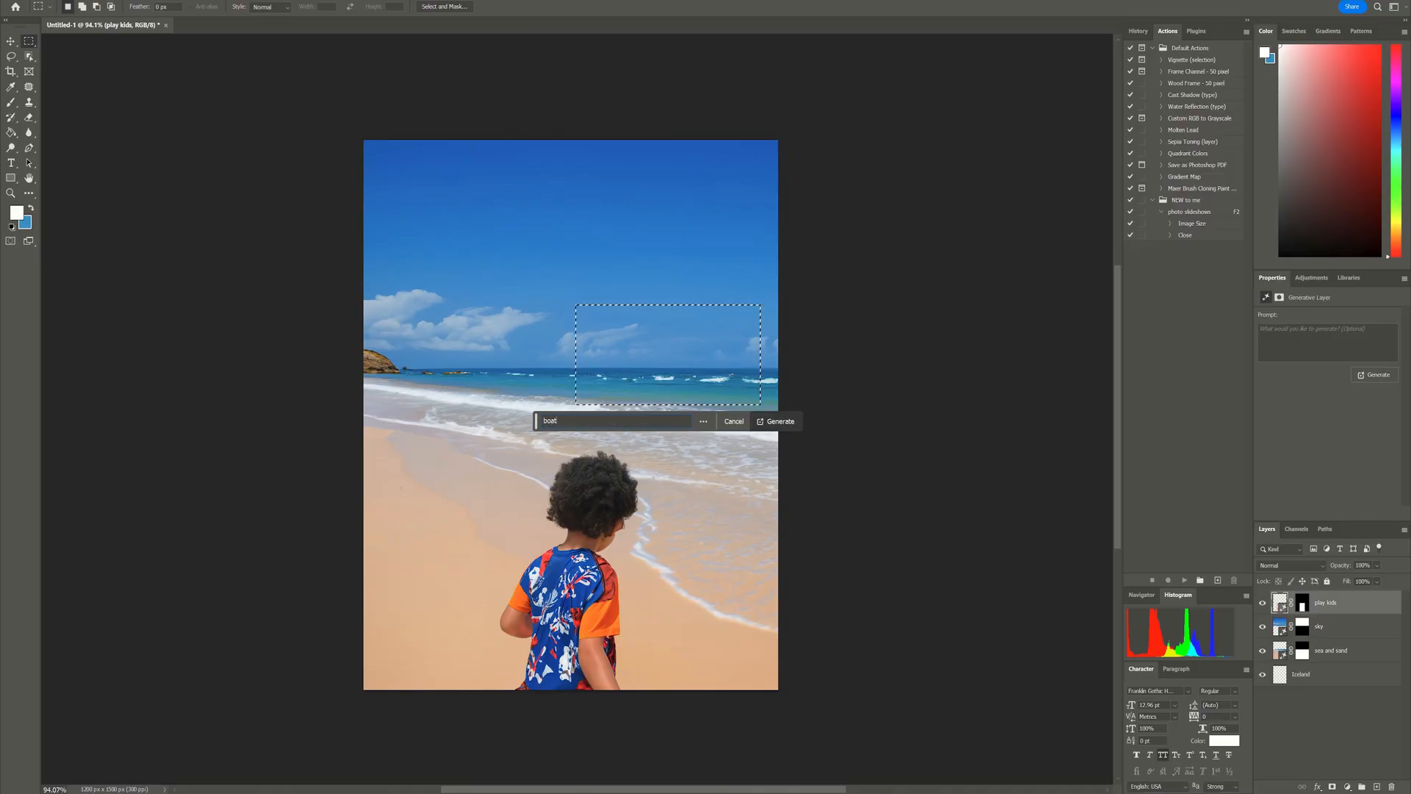
key("Return")
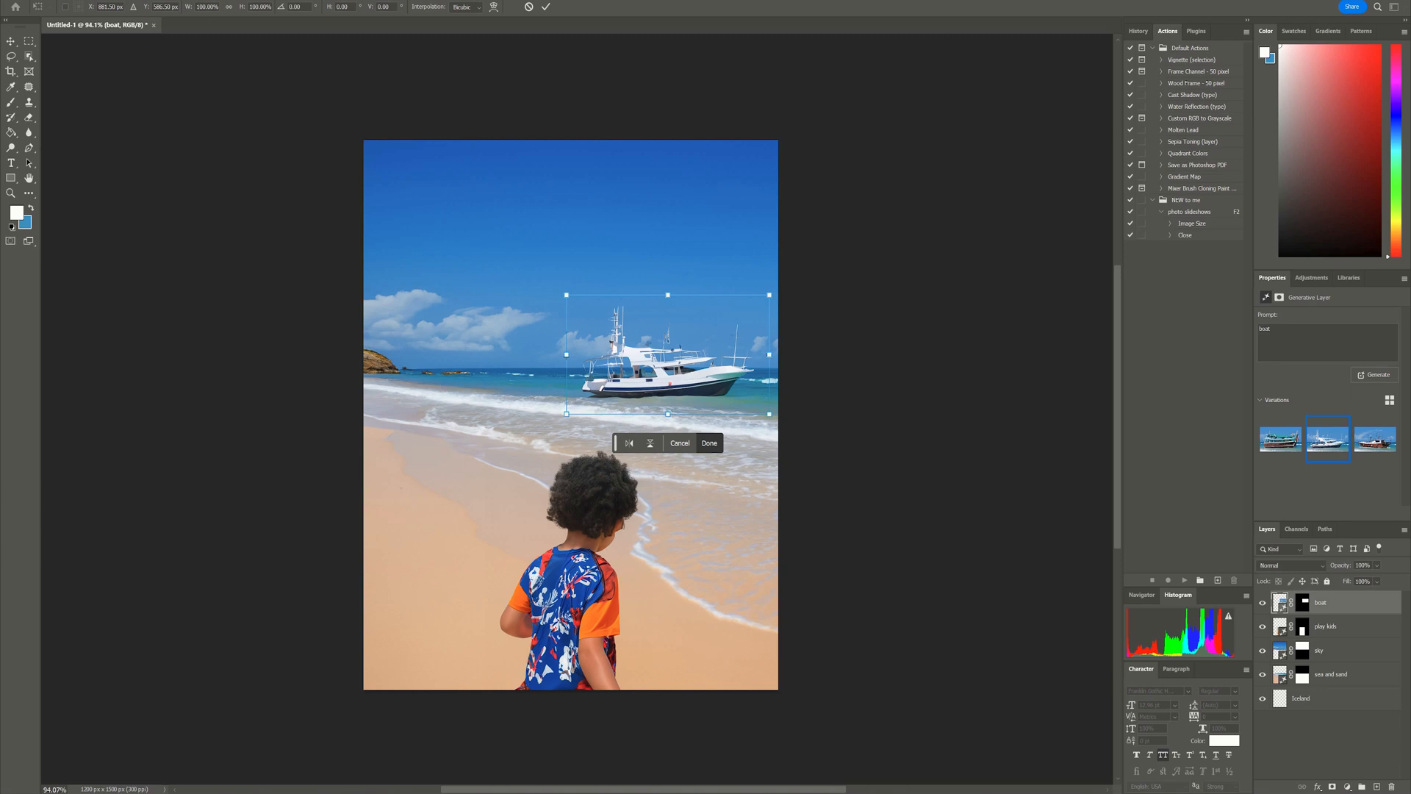
Try scaling the generated boat down and repositioning it on the sea horizon.
left_click_drag(566, 414, 636, 373)
left_click_drag(729, 326, 713, 351)
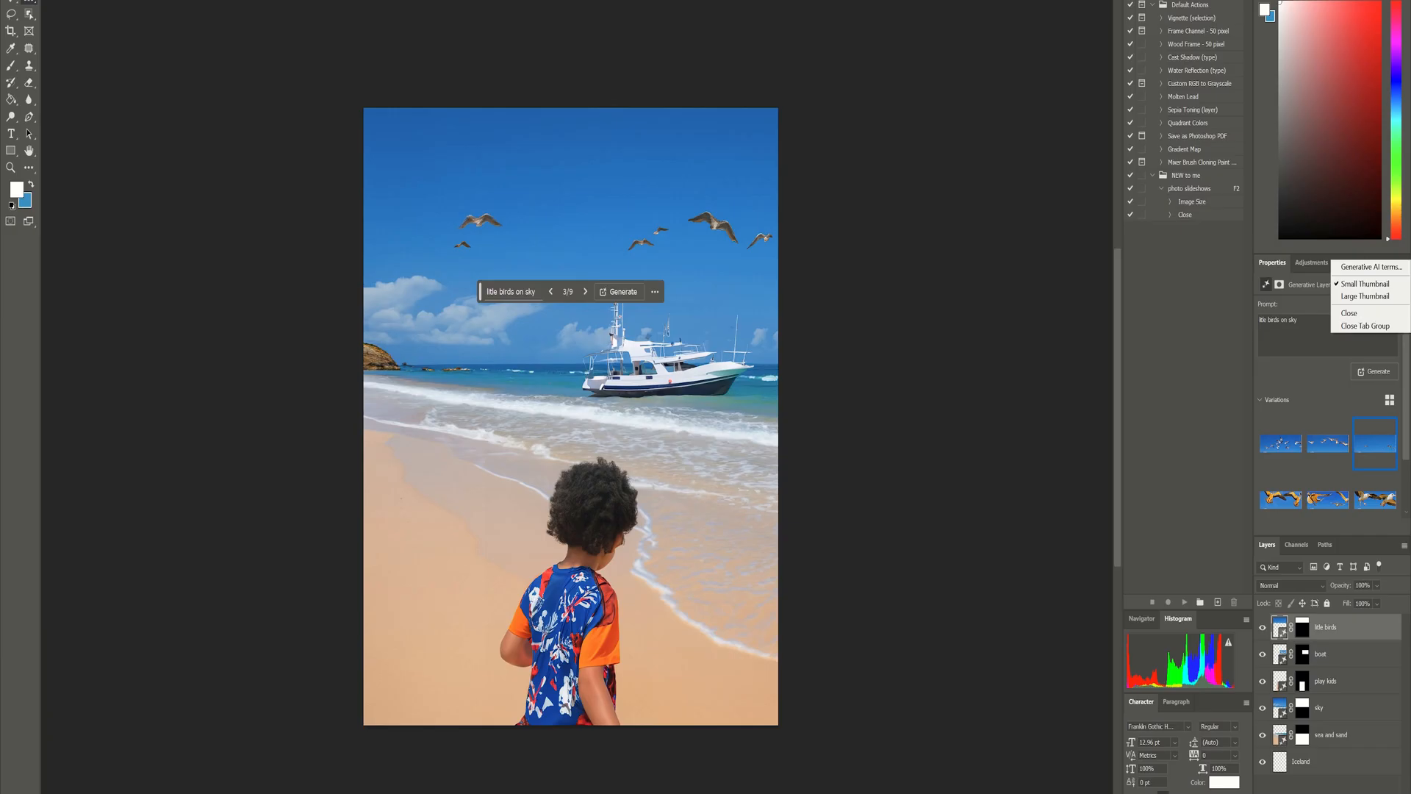
Open Adobe's Generative AI terms in the browser and read the prohibited content listed under "Be Respectful and Safe".
left_click(1404, 263)
left_click(1367, 266)
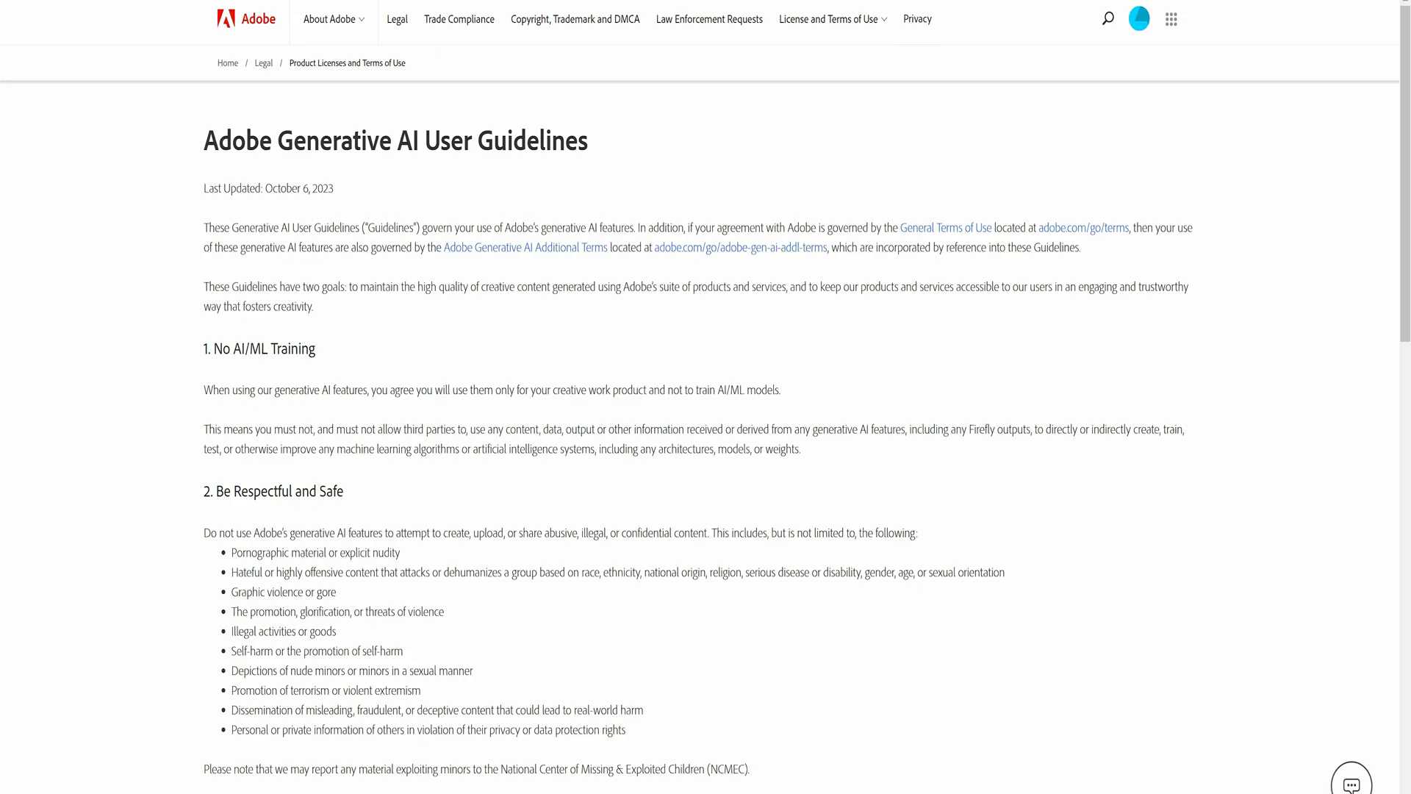
scroll(700, 437, "down", 2)
scroll(699, 437, "up", 2)
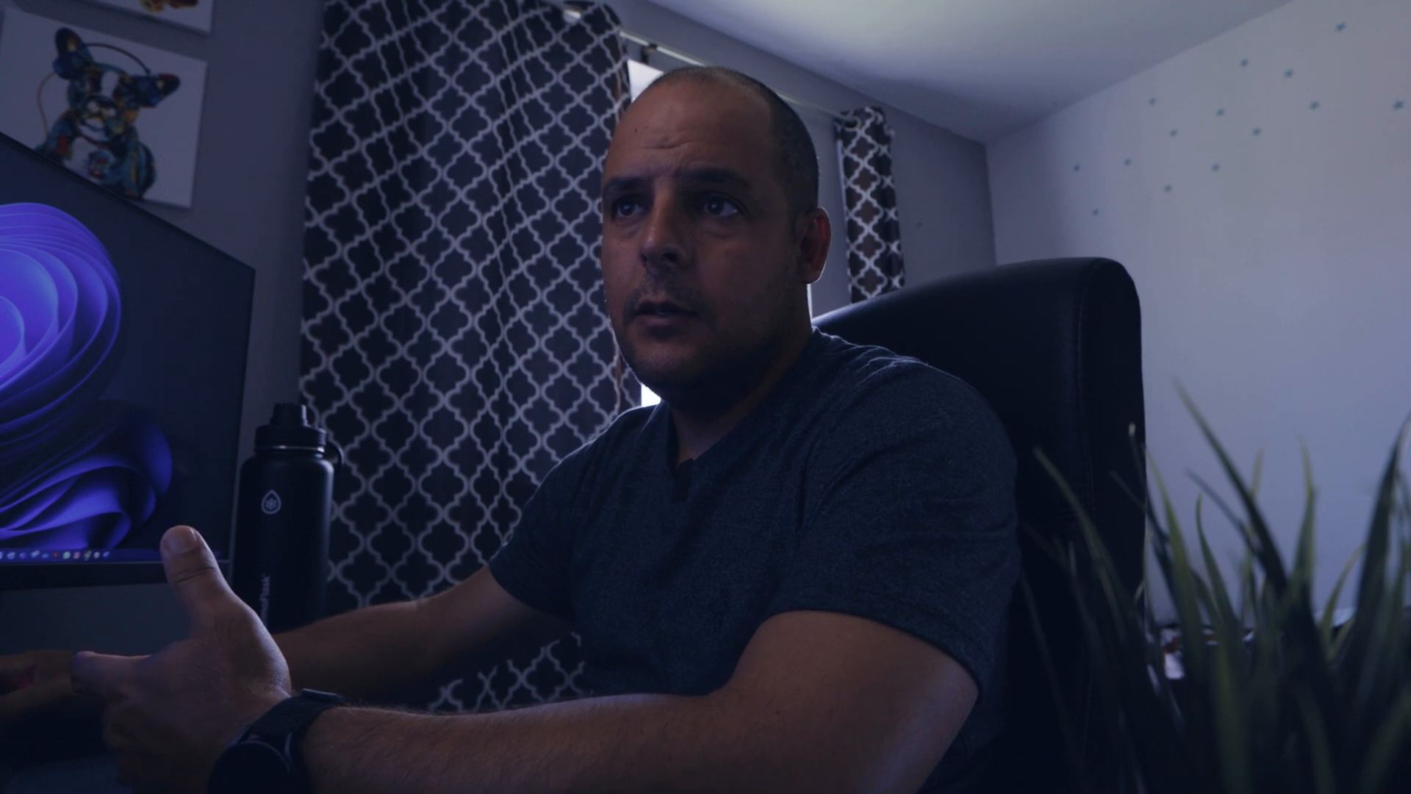
left_click_drag(337, 456, 423, 476)
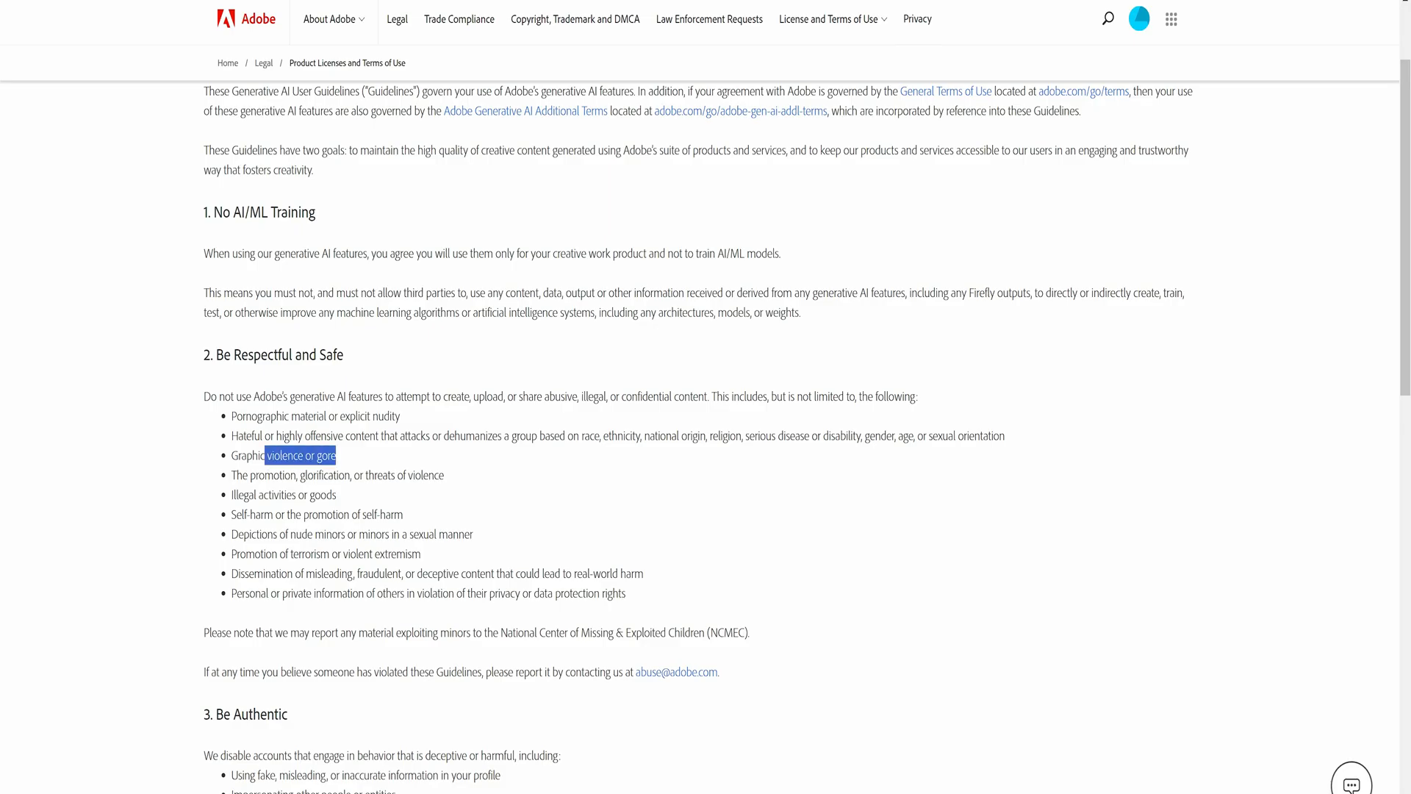
left_click(302, 514)
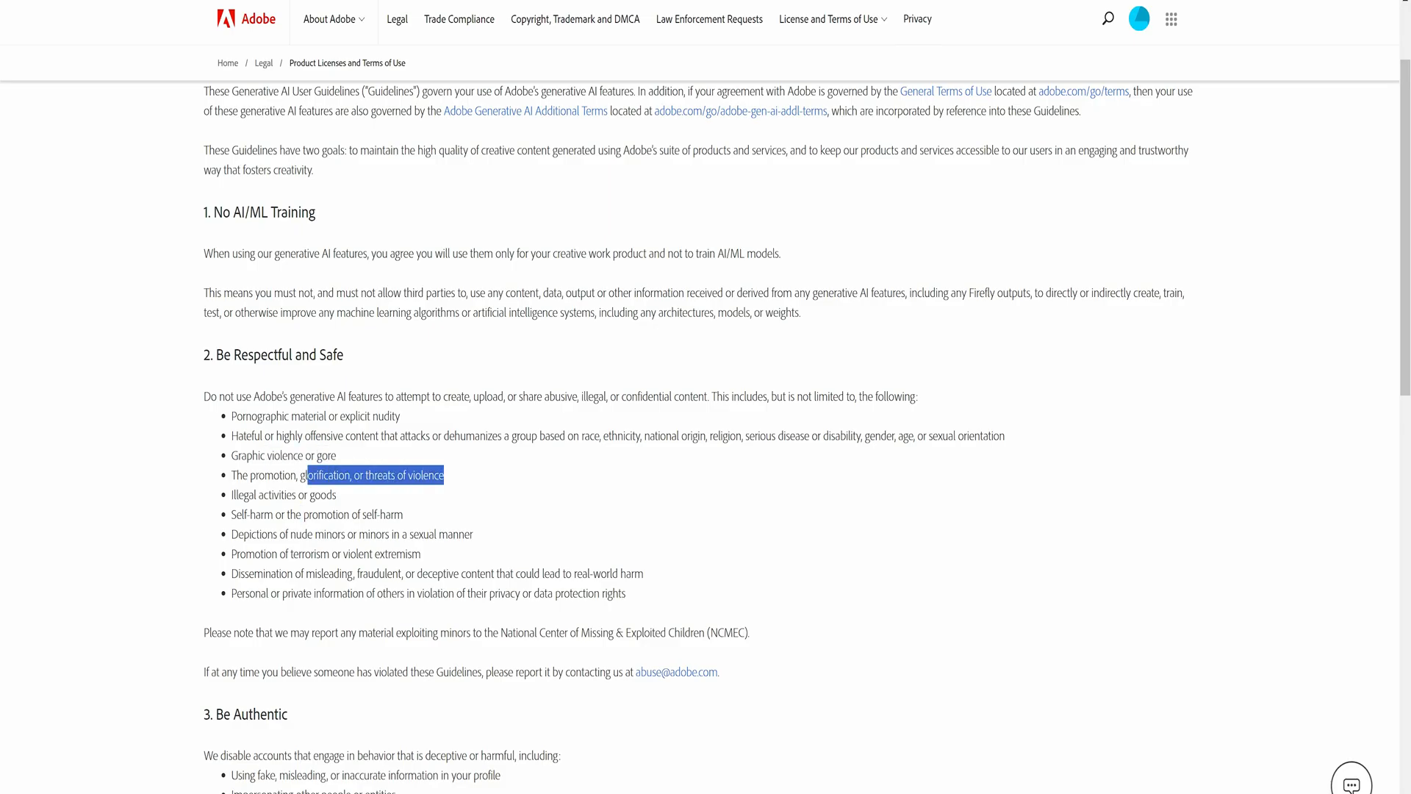
left_click_drag(927, 436, 1005, 436)
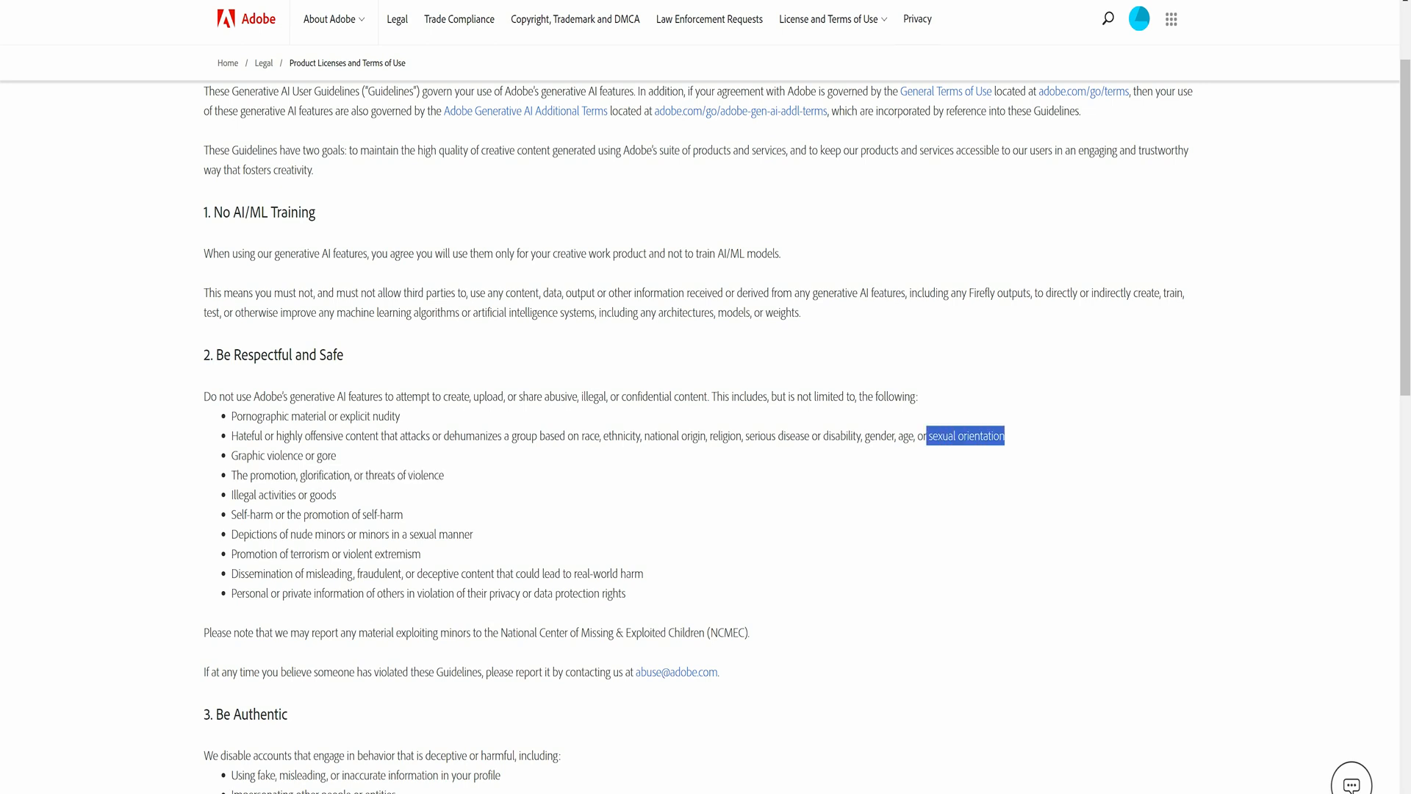
left_click_drag(269, 494, 332, 495)
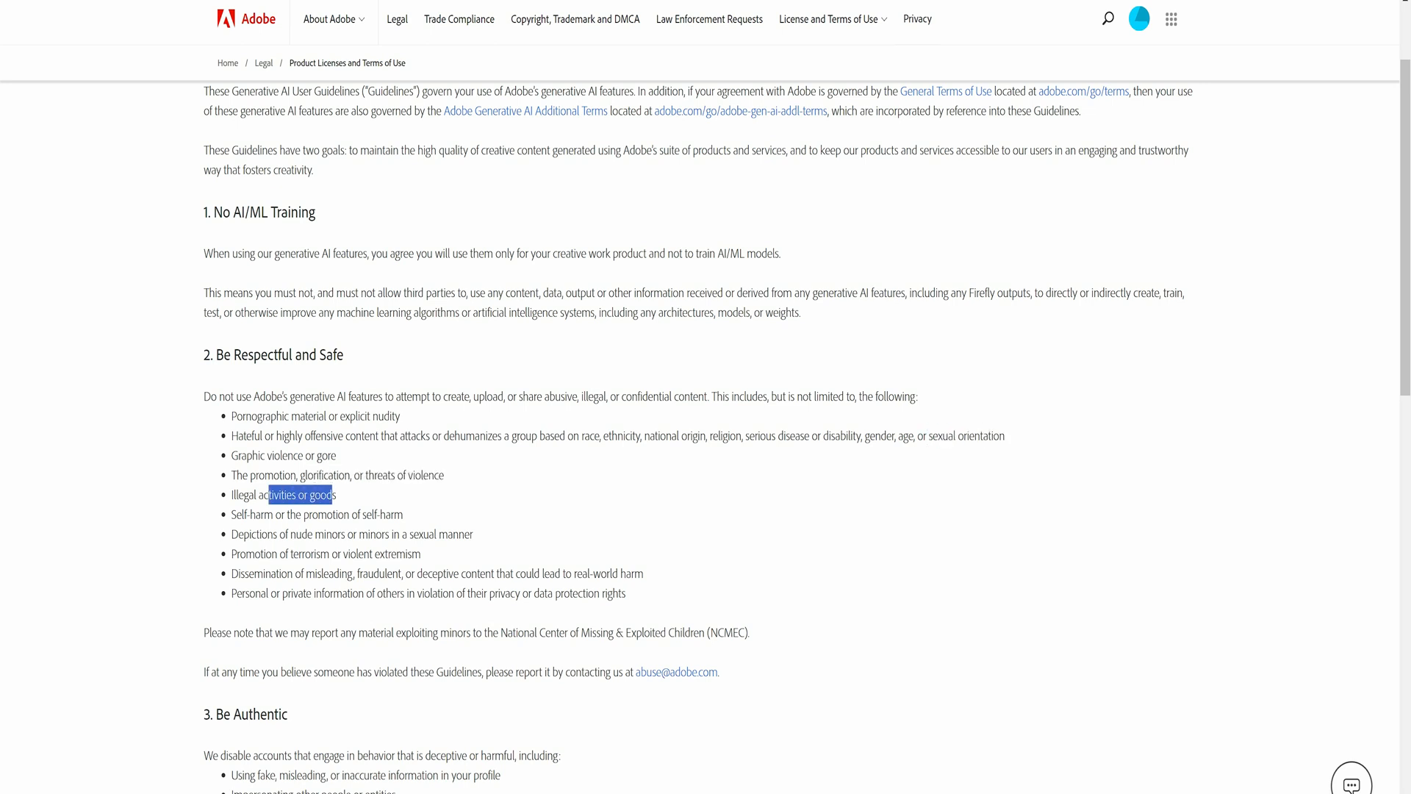
Read the remaining guidelines, from "Be Authentic" and third-party rights through Content Credentials, Commercial Use and More Information.
scroll(705, 426, "down", 2)
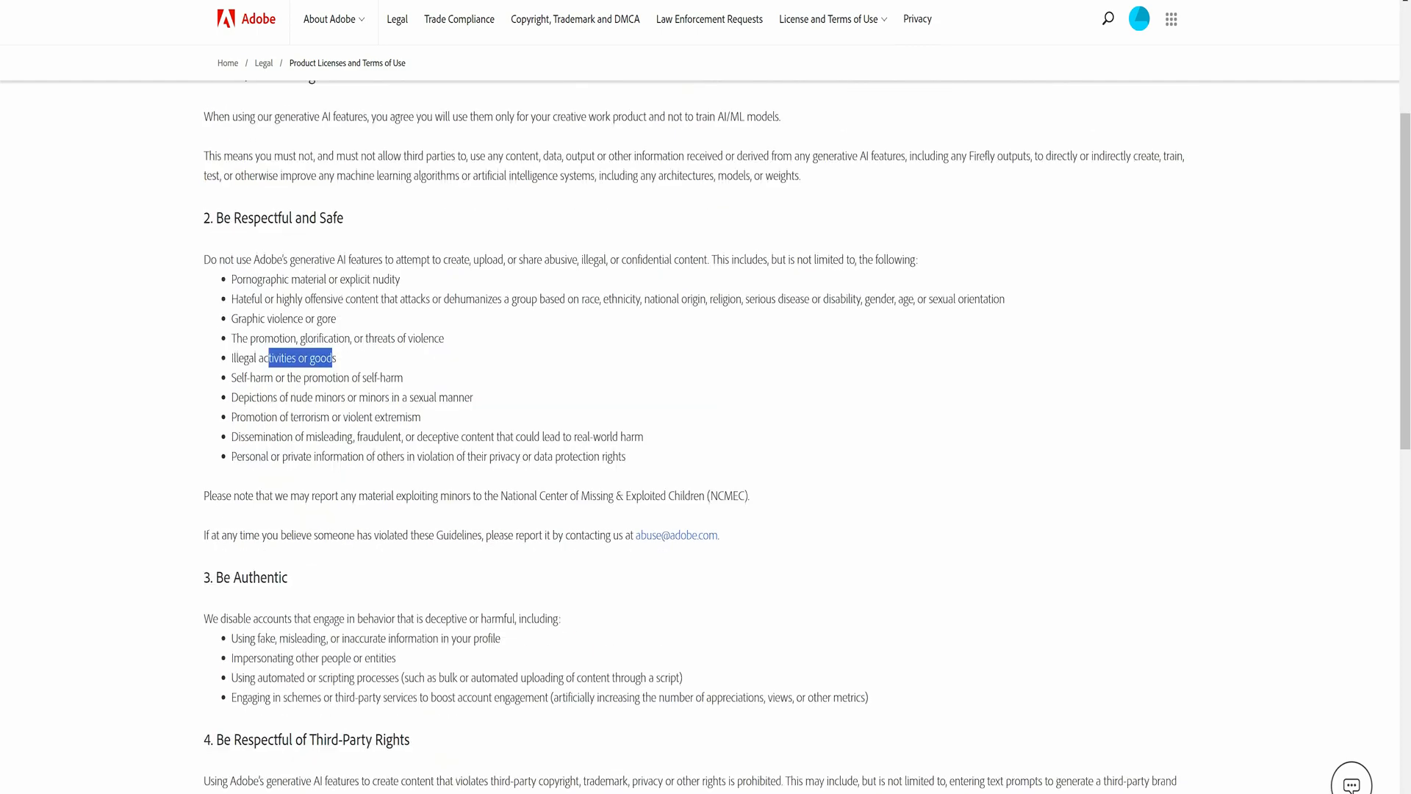
scroll(705, 426, "down", 2)
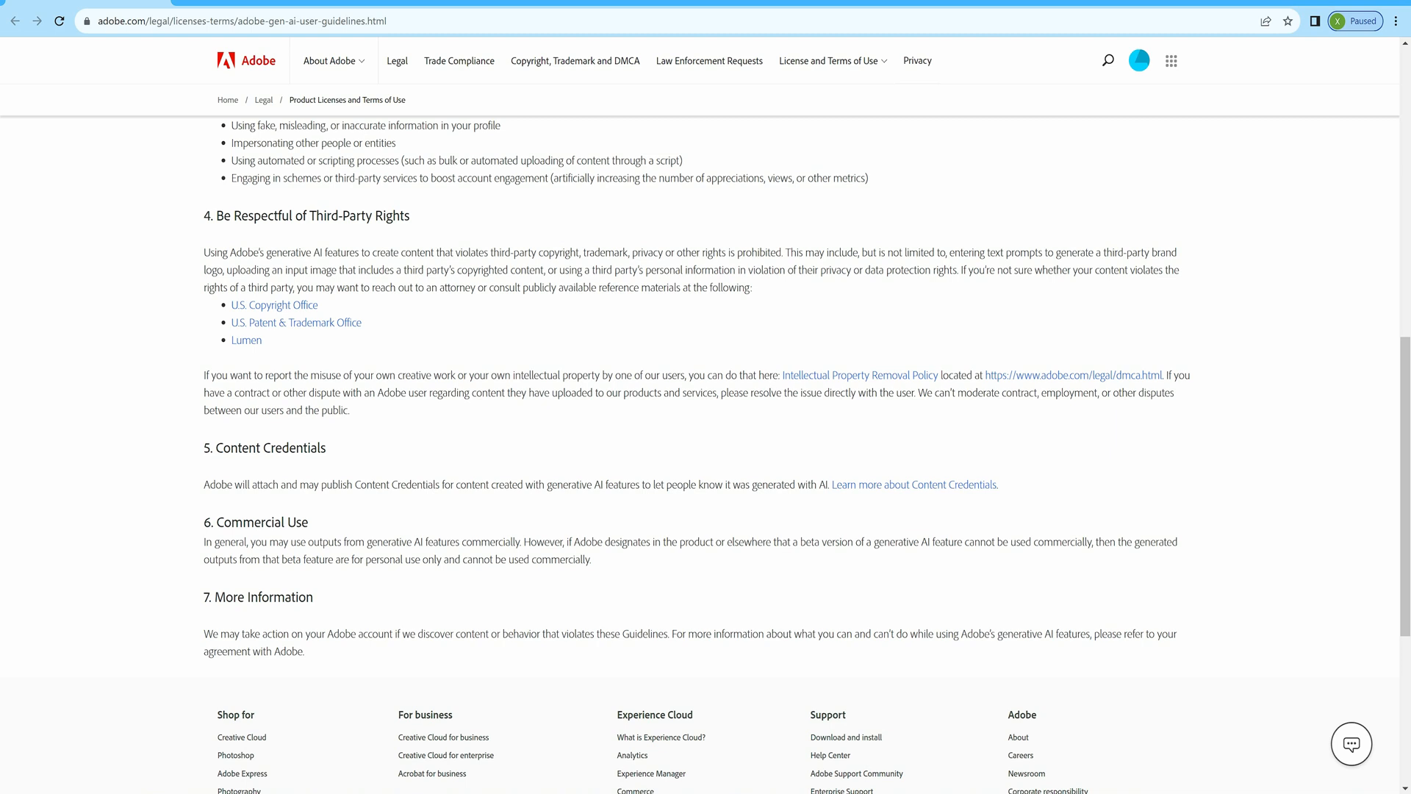
scroll(705, 440, "up", 2)
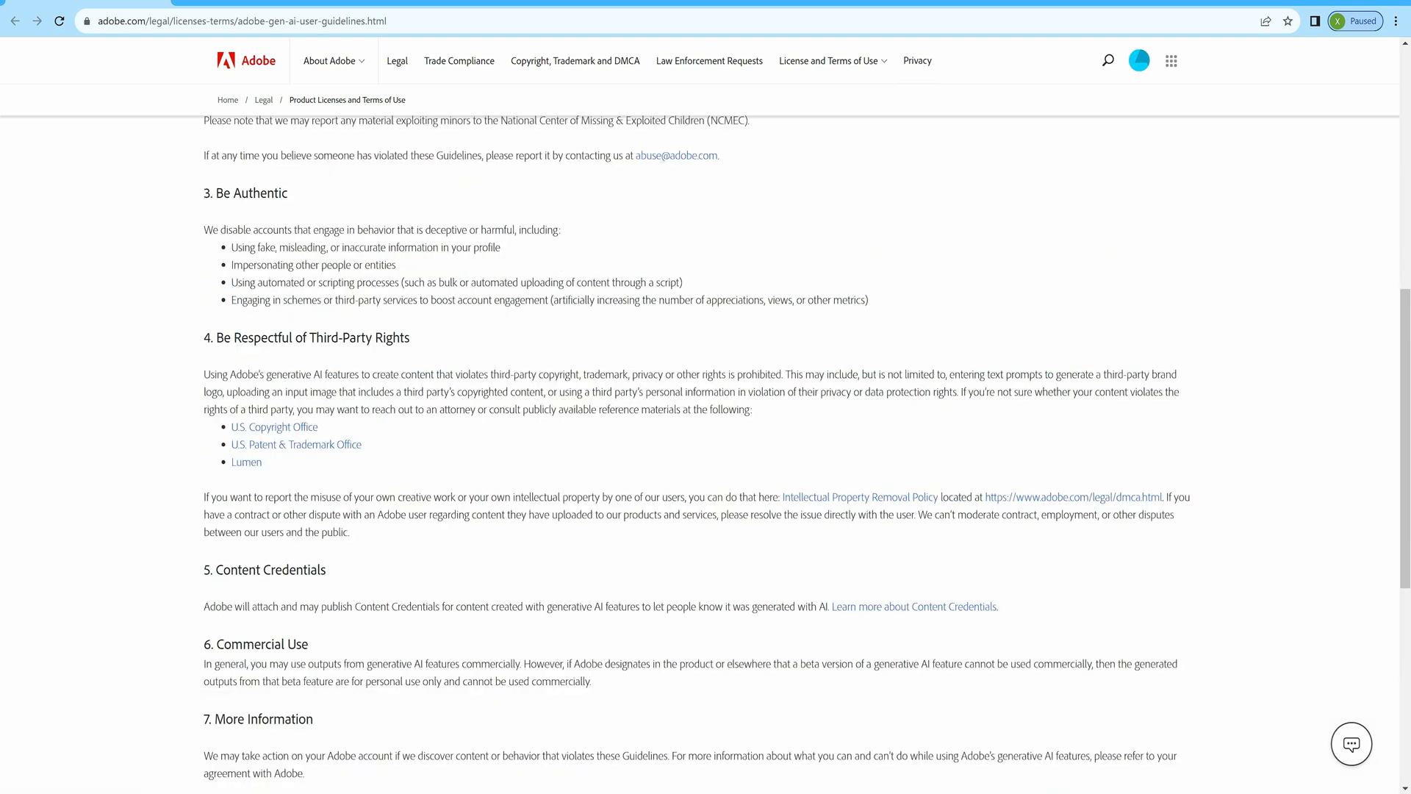
scroll(705, 441, "down", 4)
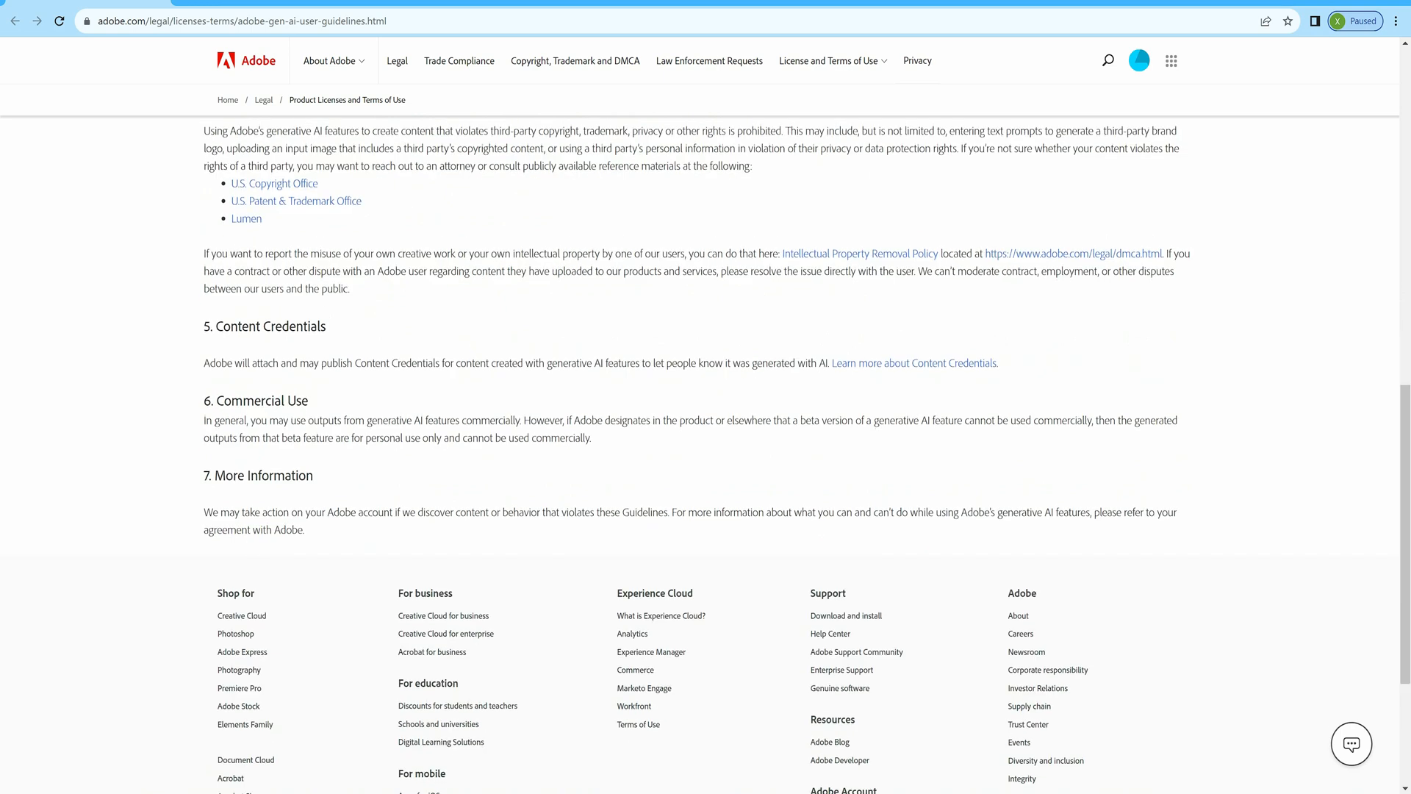
left_click_drag(215, 476, 313, 475)
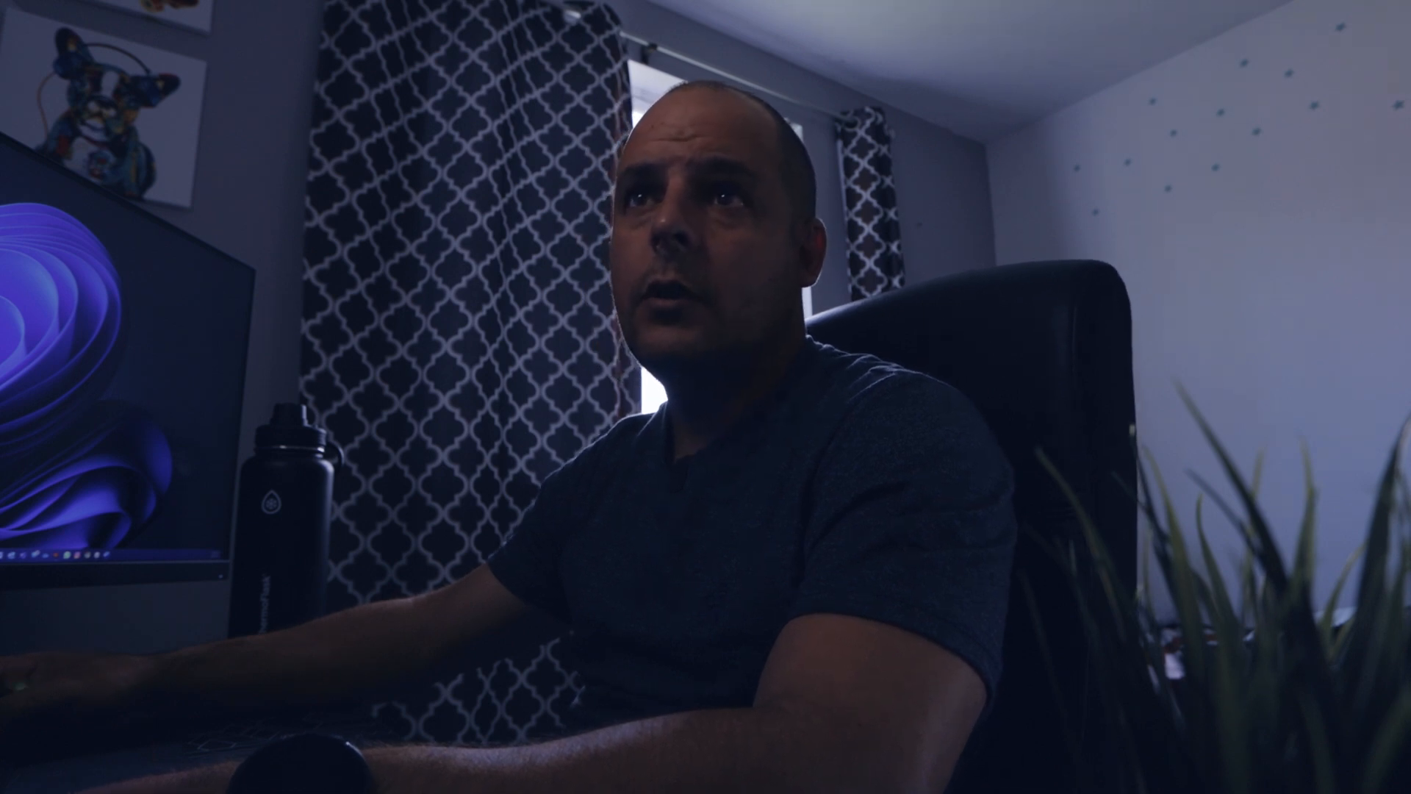
Return to Photoshop, open the Brightness/Contrast adjustment for the birds layer and place its dialog clear of the beach picture.
left_click(130, 6)
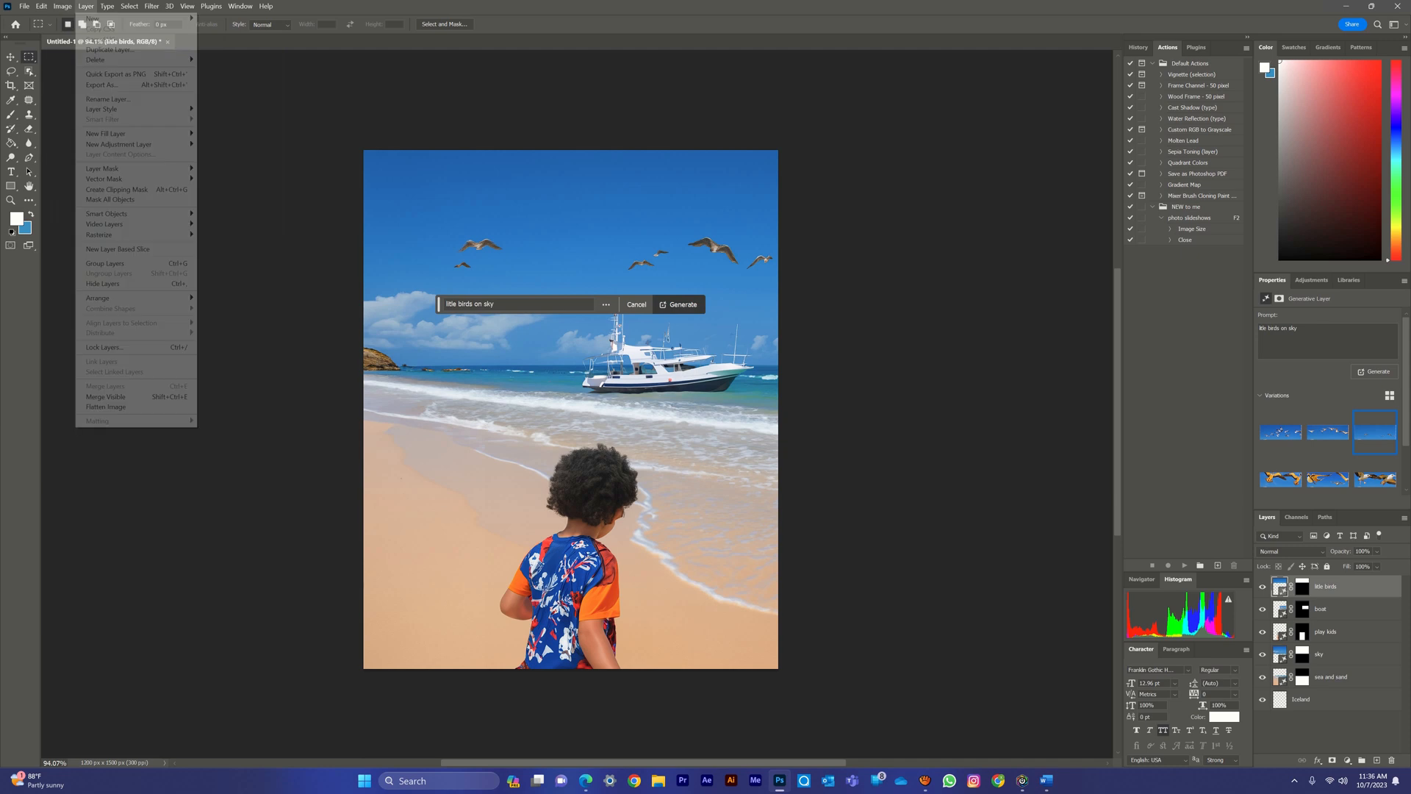
mouse_move(110, 32)
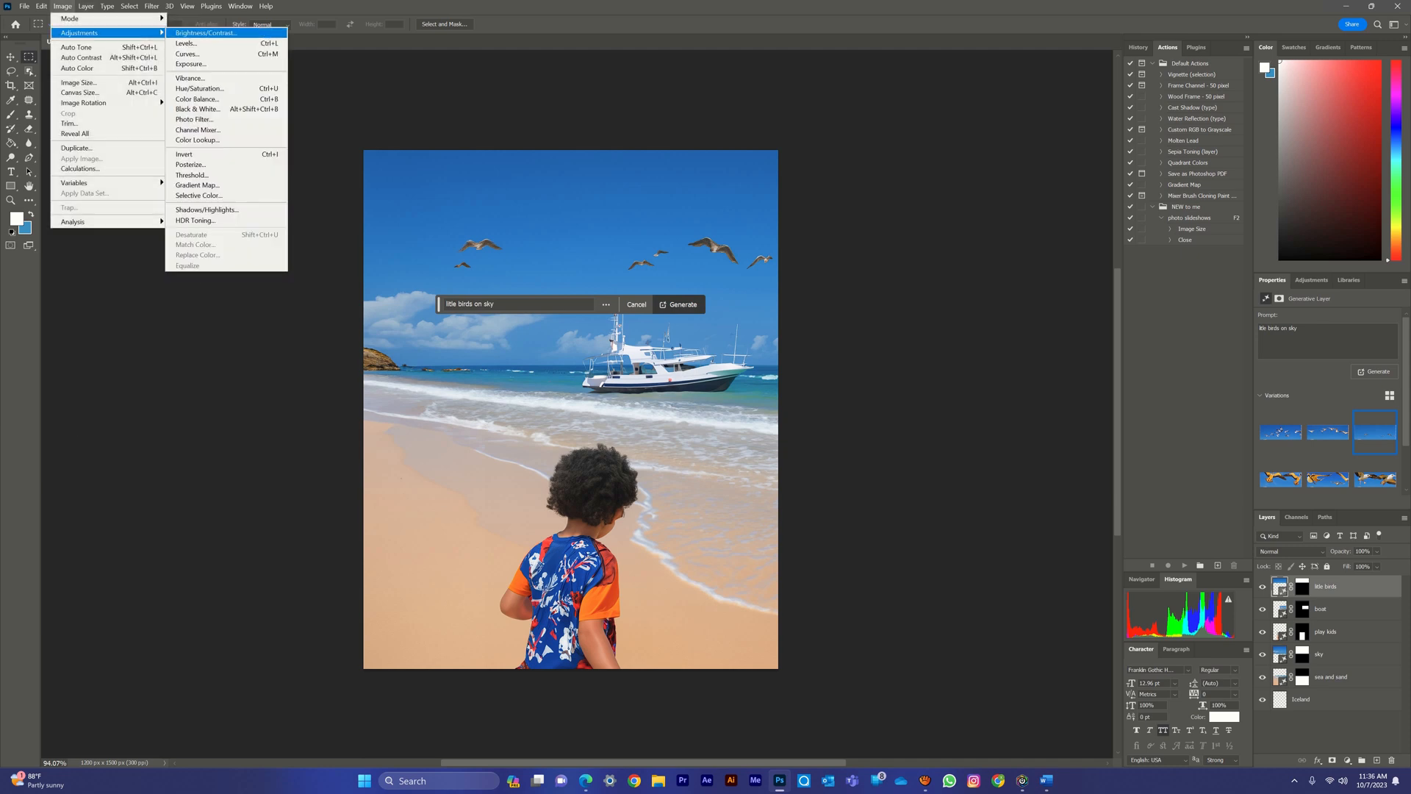
left_click(206, 33)
left_click_drag(661, 211, 867, 189)
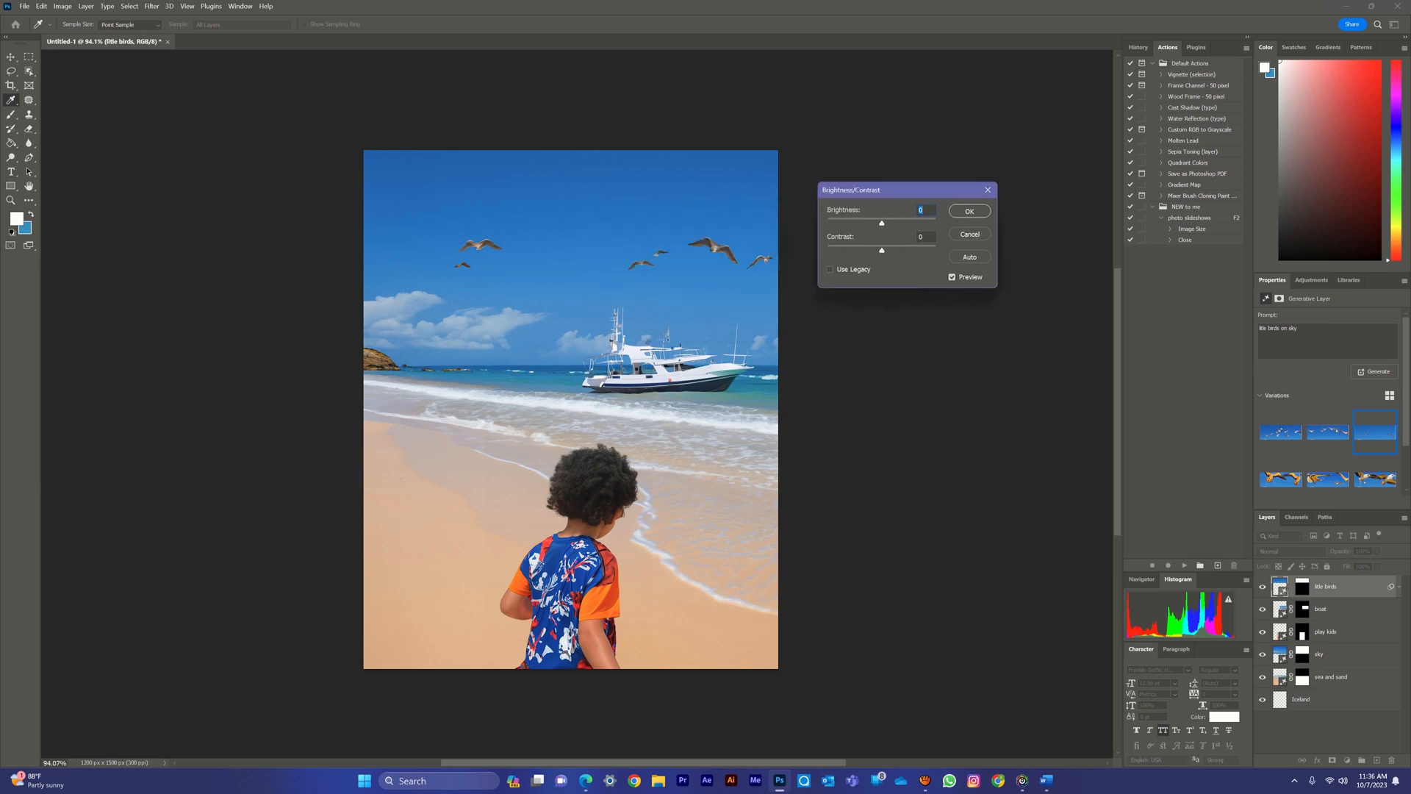